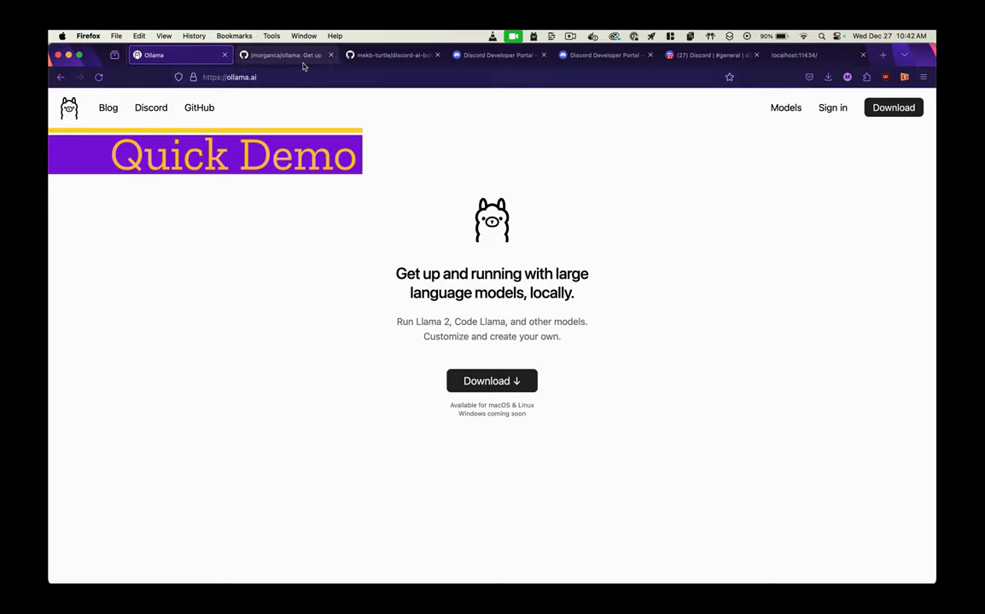
Step: Look through the jmorganca/ollama repository's README down to its Extensions & Plugins list
left_click(260, 54)
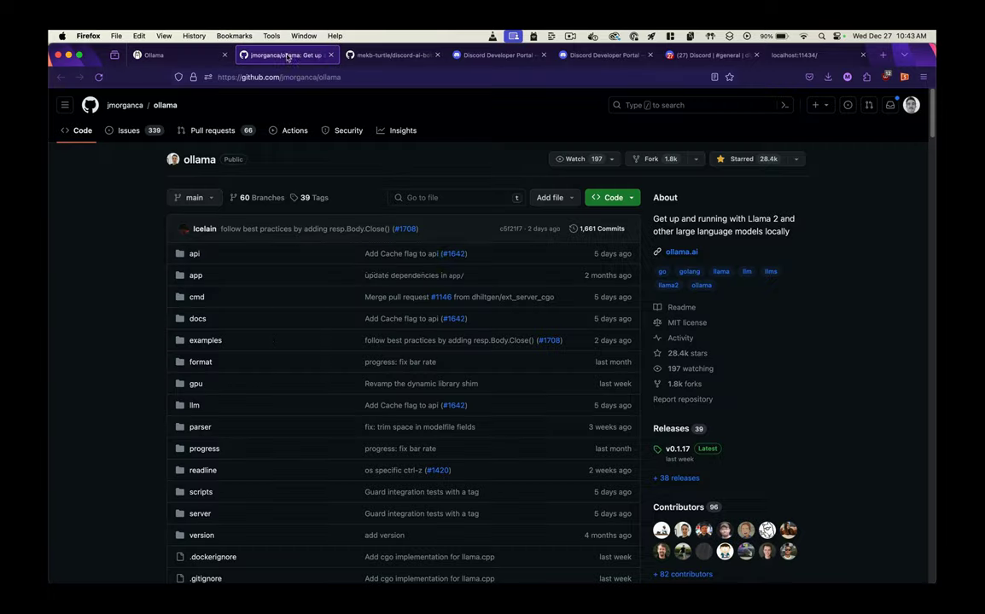
scroll(355, 308, "down", 10)
scroll(354, 308, "down", 20)
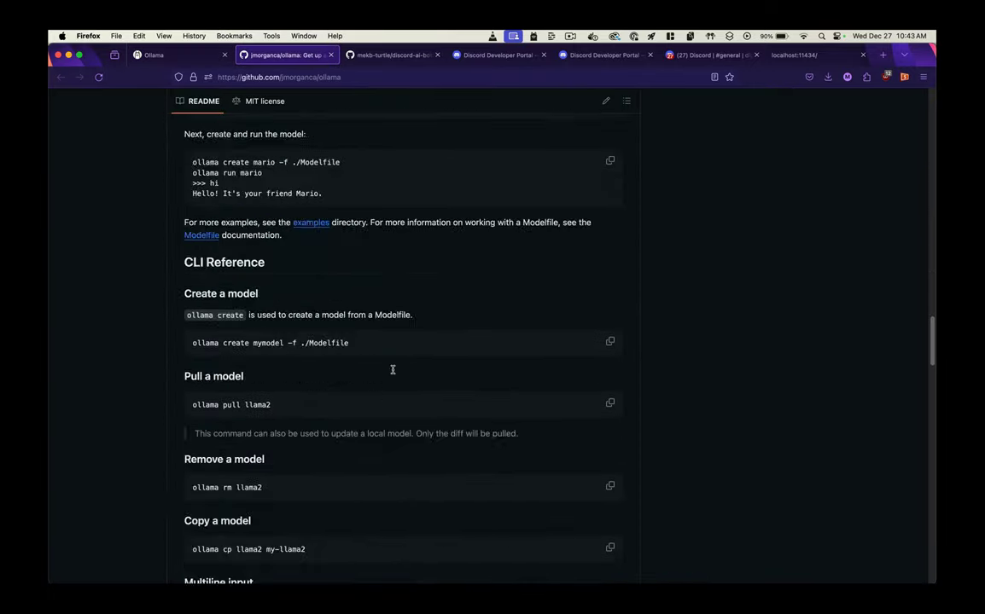
scroll(393, 372, "down", 5)
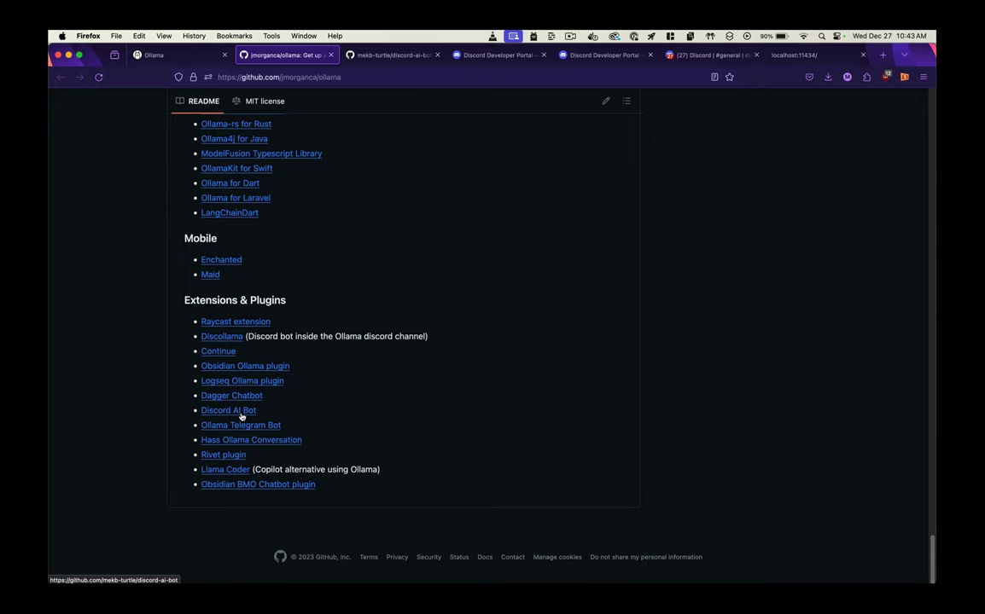
Step: Read the Discord AI Bot repository's set-up instructions and view ollama-bot's Bot settings in the Discord Developer Portal
left_click(388, 54)
scroll(429, 427, "down", 3)
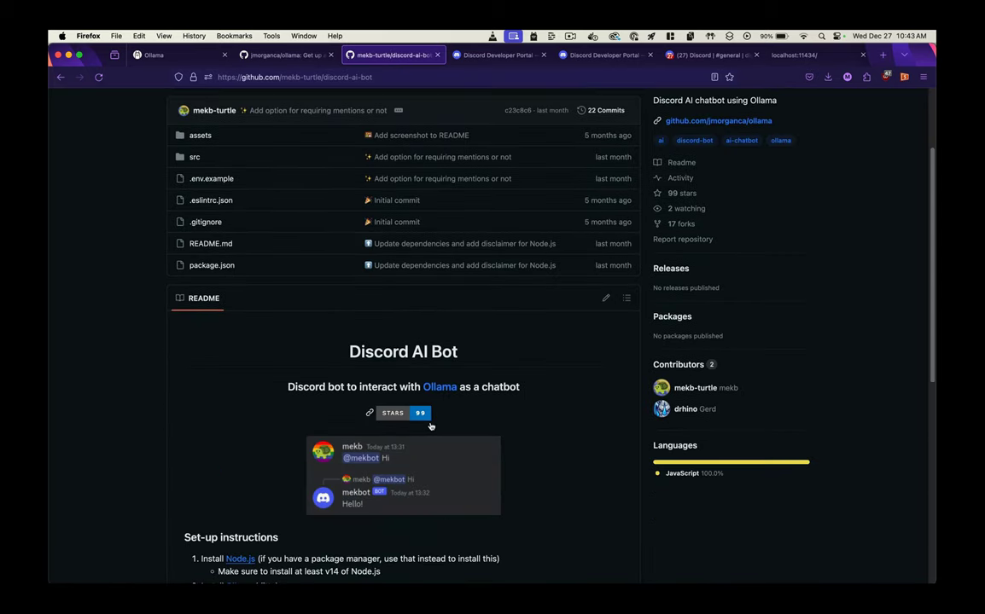
scroll(431, 424, "down", 5)
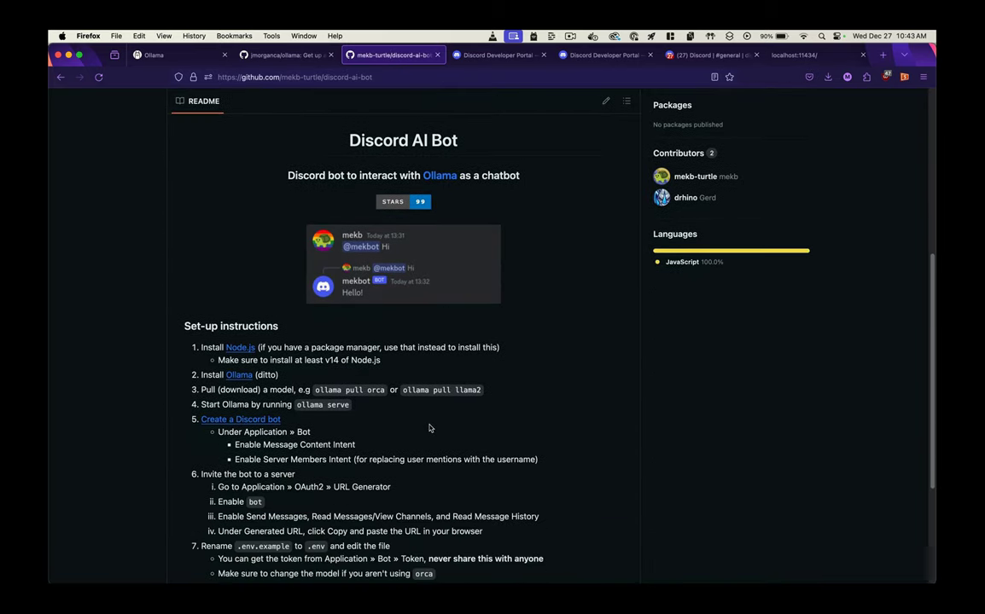
scroll(430, 428, "down", 2)
scroll(430, 428, "down", 2)
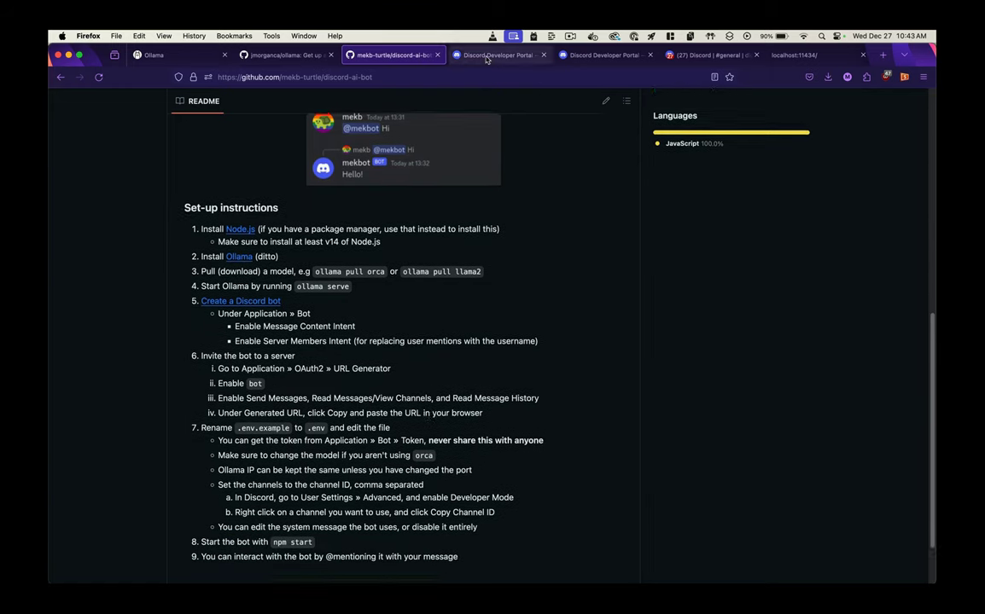
key("ctrl+Tab")
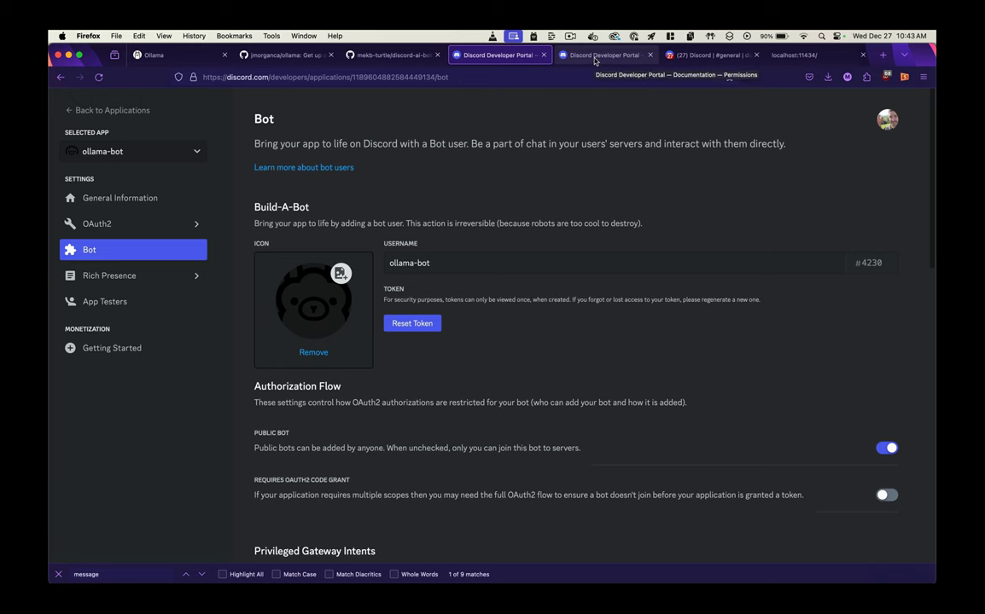
key("super+Tab")
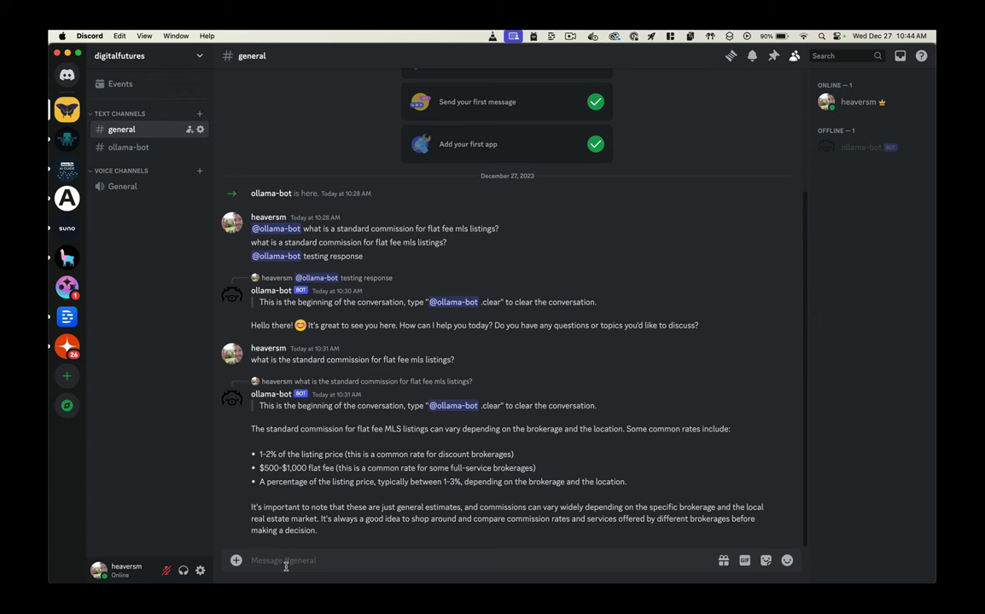
type("@ollama-bot")
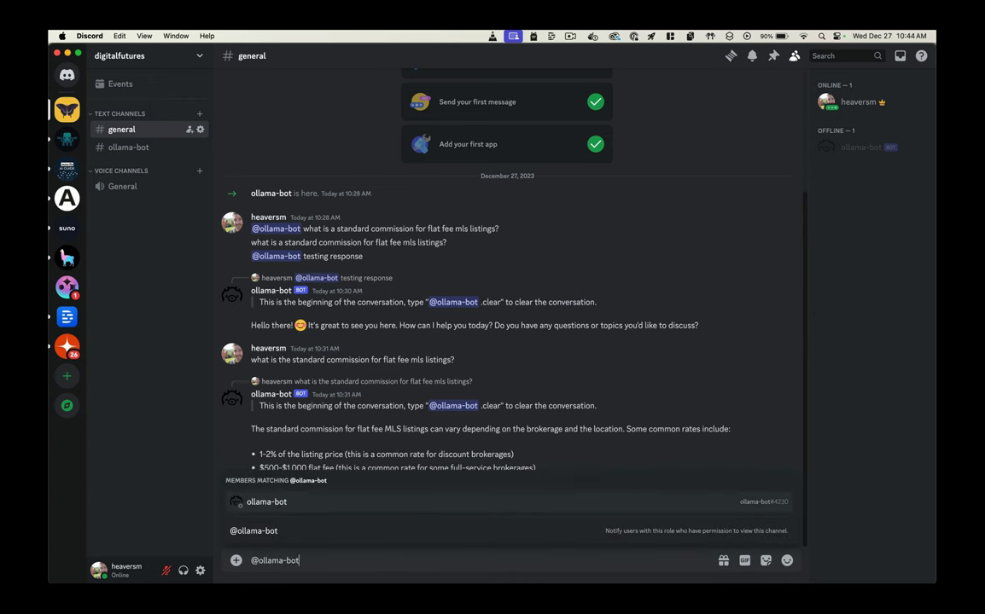
key("Tab")
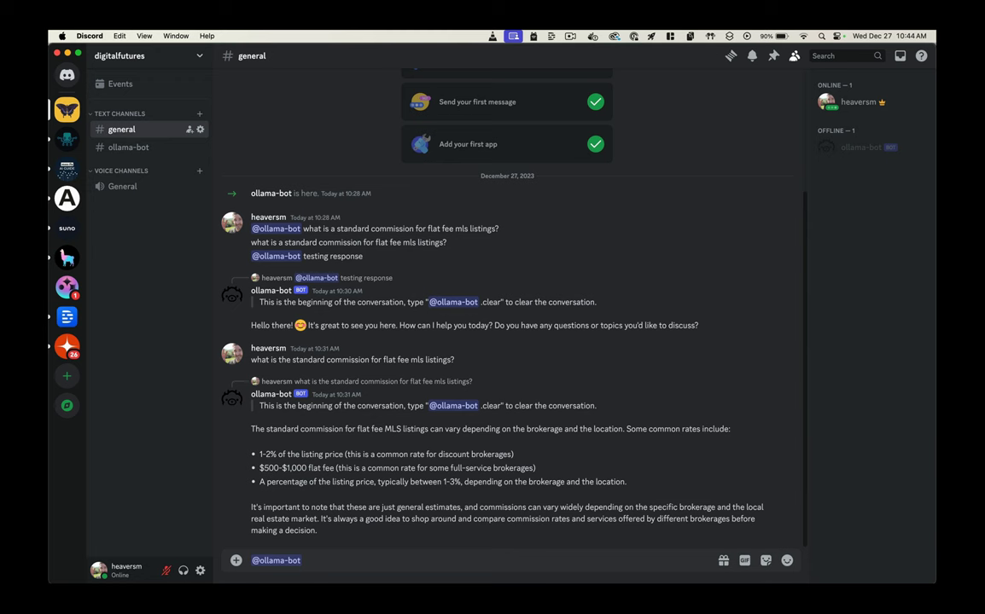
type("what is the typical seller's agent fee for a MLS real estate listing?")
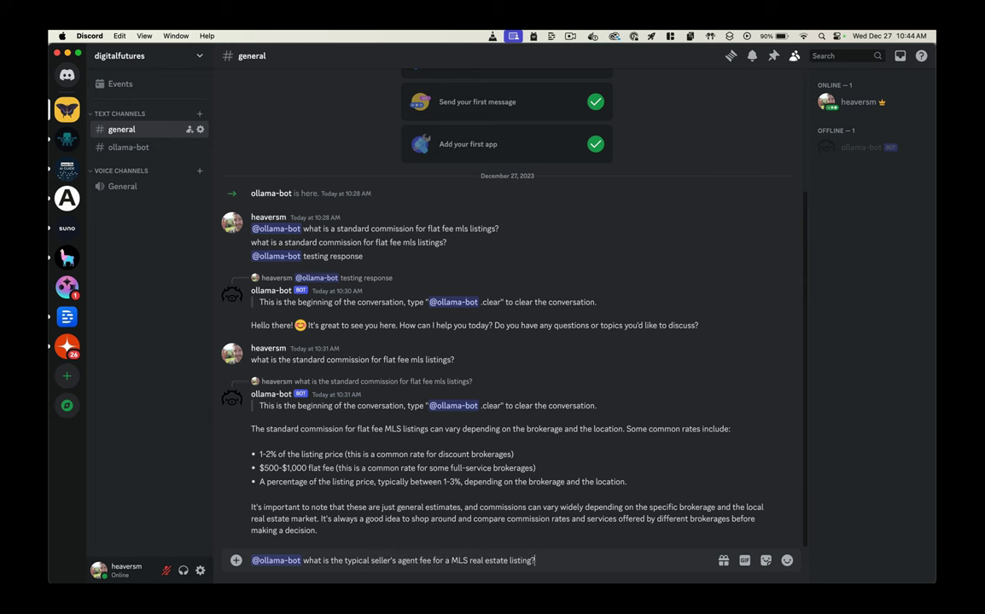
key("Return")
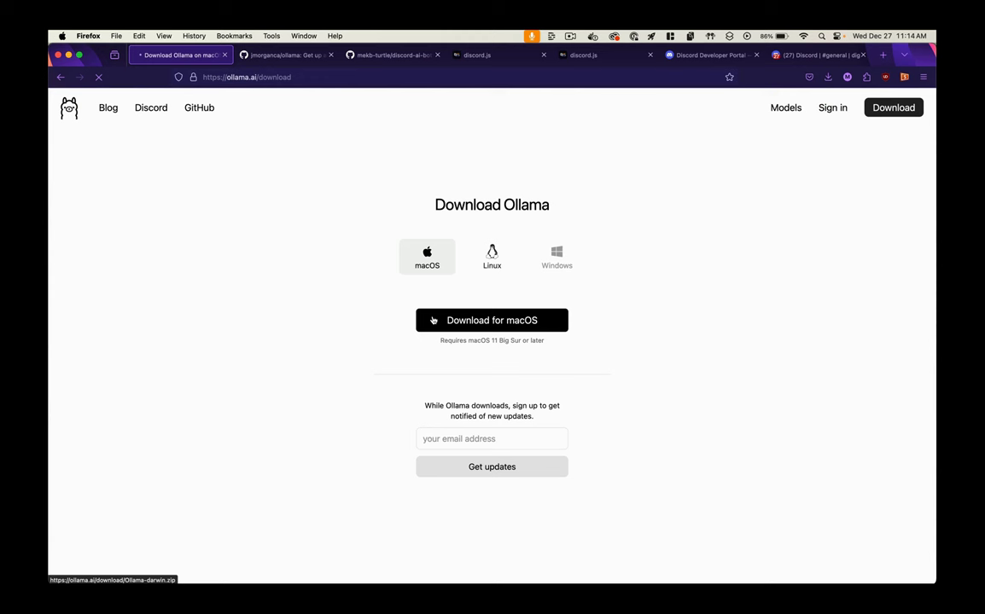
Step: Download Ollama for macOS and launch the Ollama app
left_click(433, 320)
key("super+space")
type("qu")
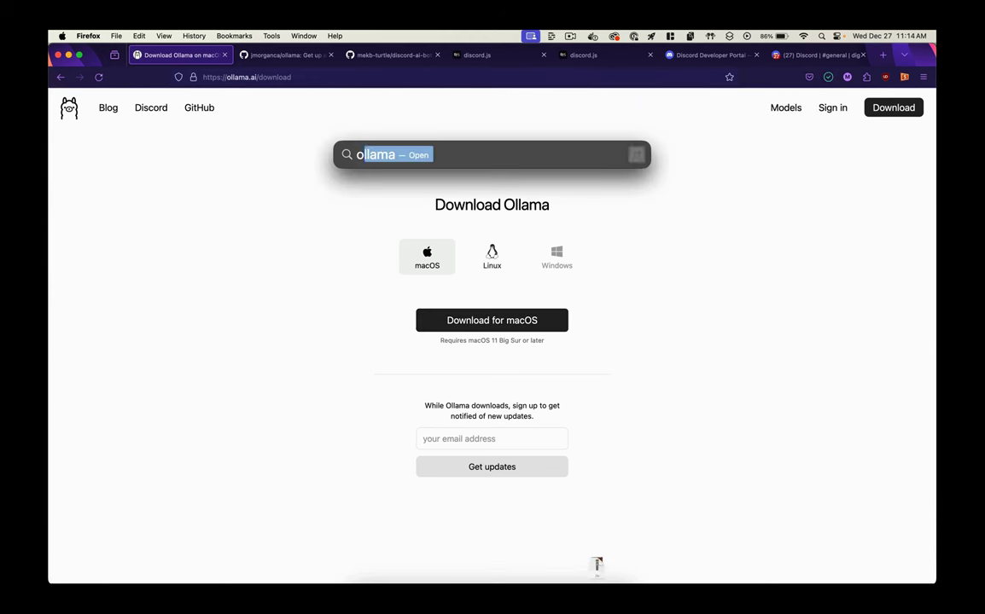
key("Escape")
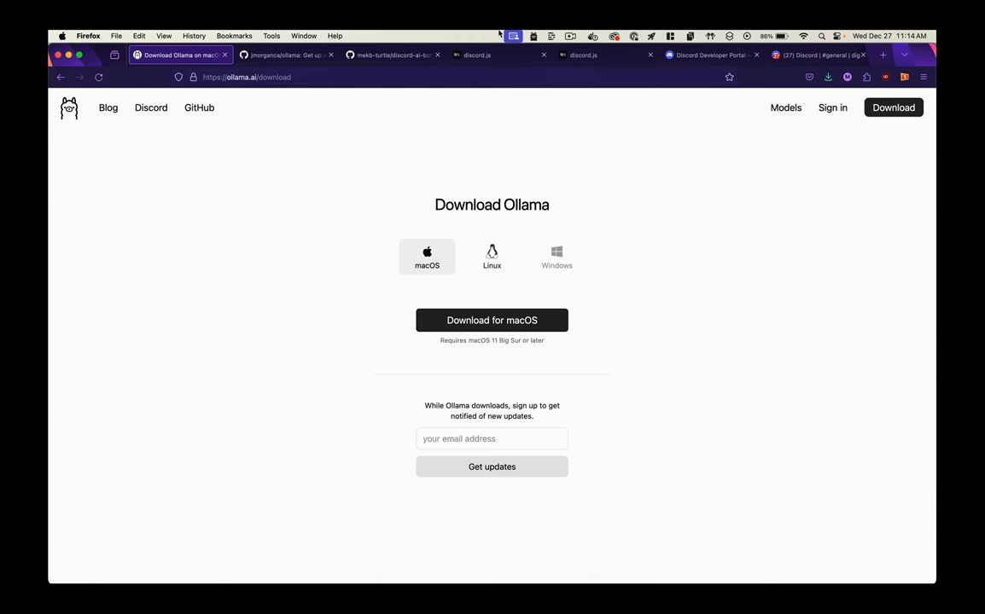
left_click(531, 35)
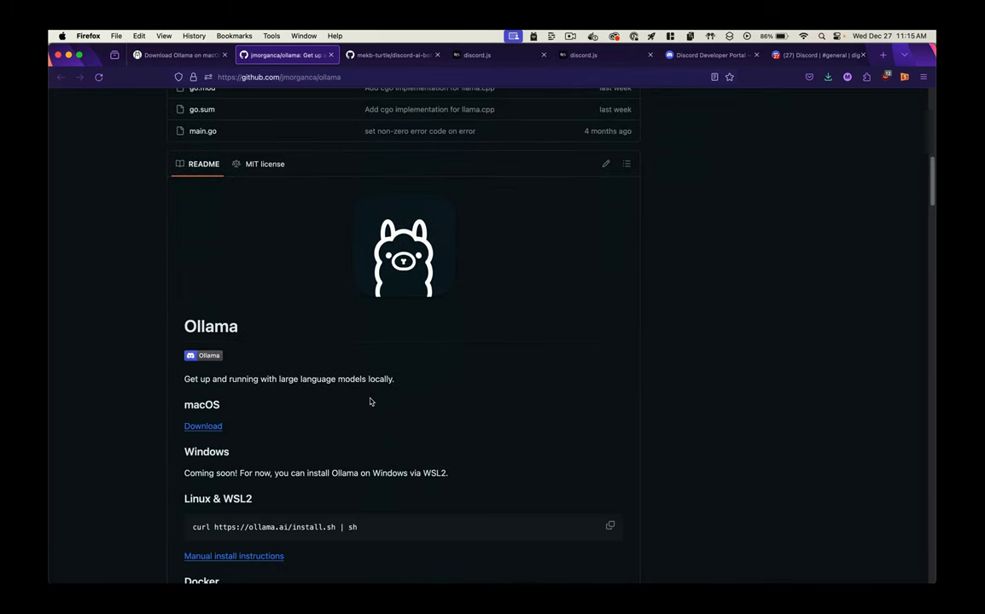
Step: Consult the Ollama README's install and model commands, then switch to iTerm2 and run ollama without arguments
scroll(370, 403, "down", 4)
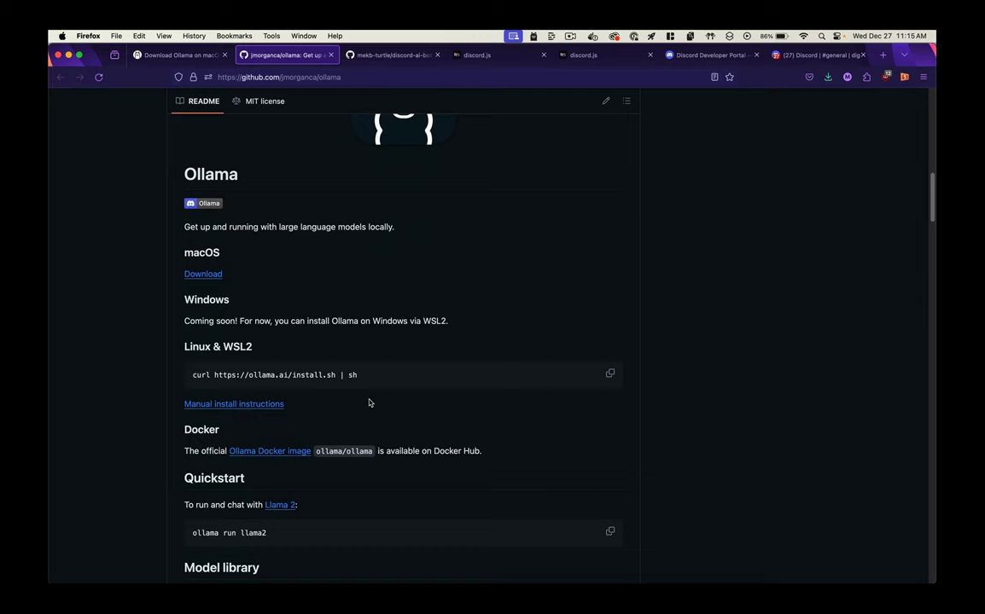
scroll(369, 402, "down", 3)
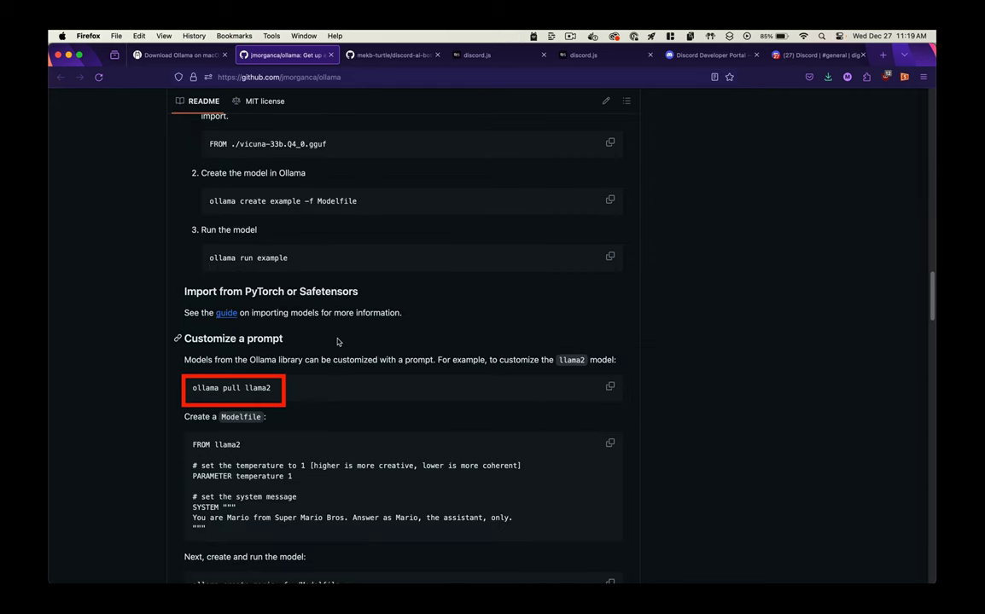
key("super+space")
type("iter")
key("Return")
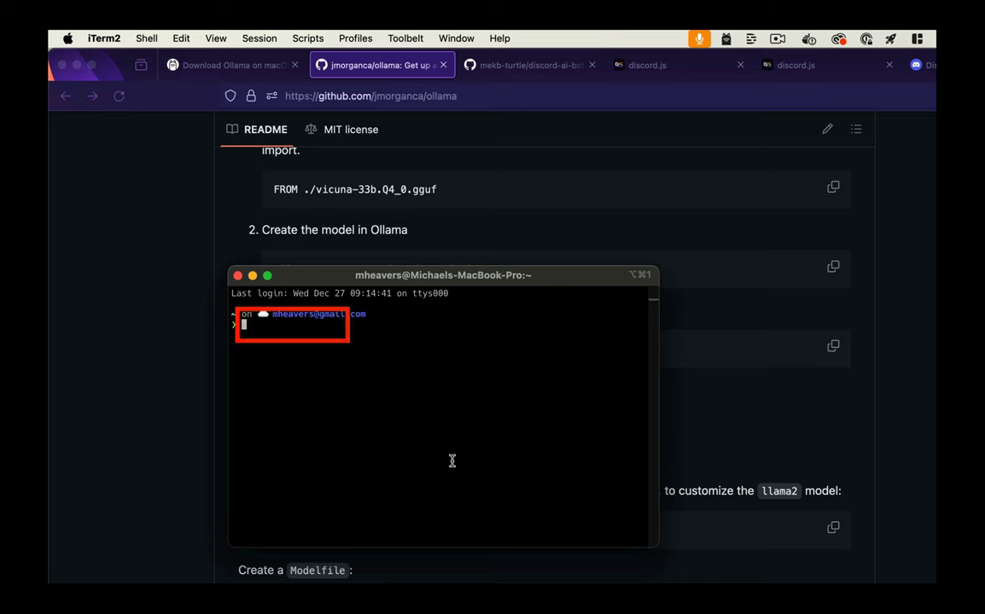
type("ollama")
key("Return")
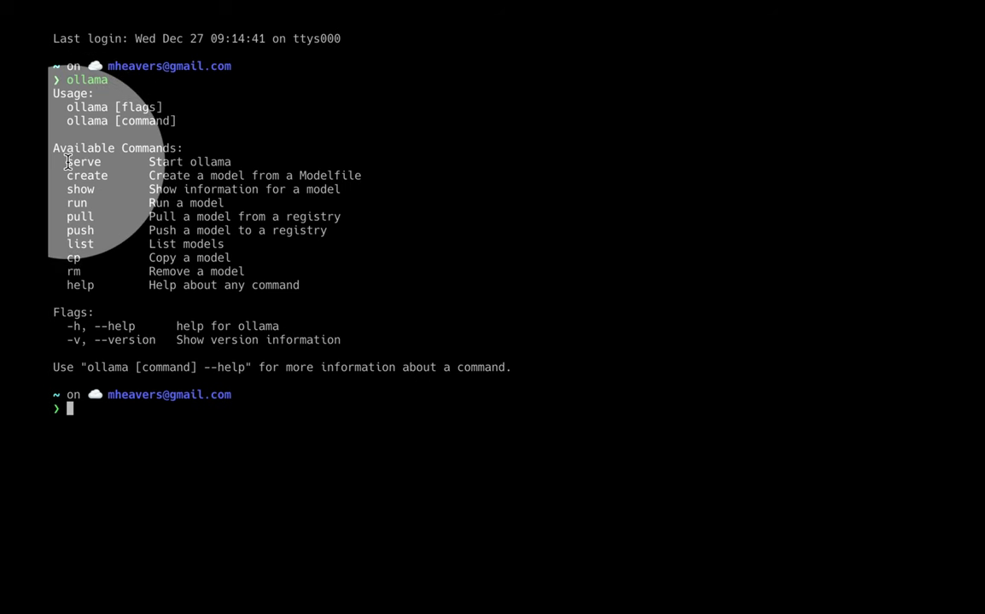
Step: Run the llama2 model with Ollama and ask it "is llama2 open source?"
type("ollama r")
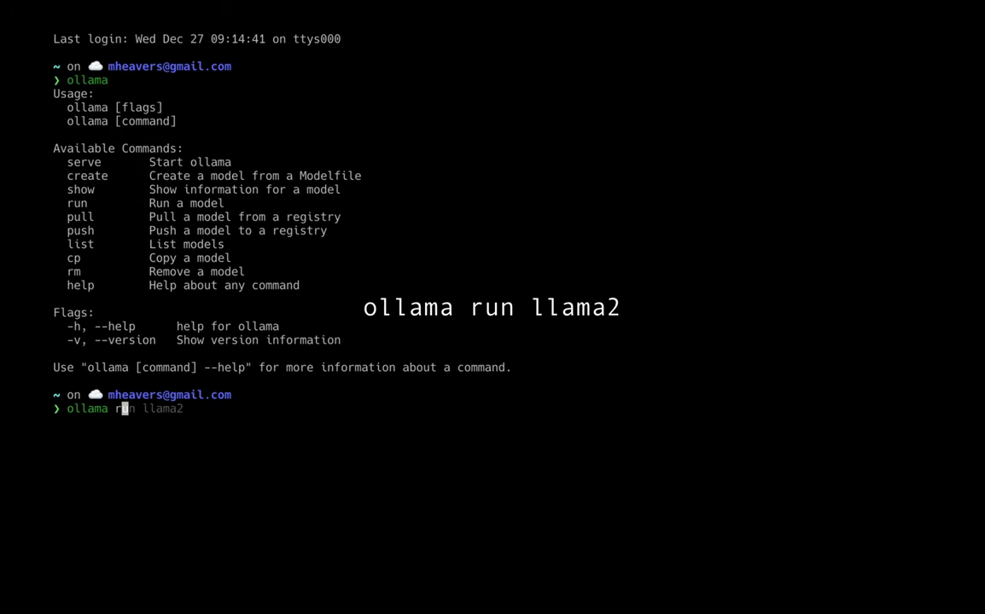
key("Right")
key("Return")
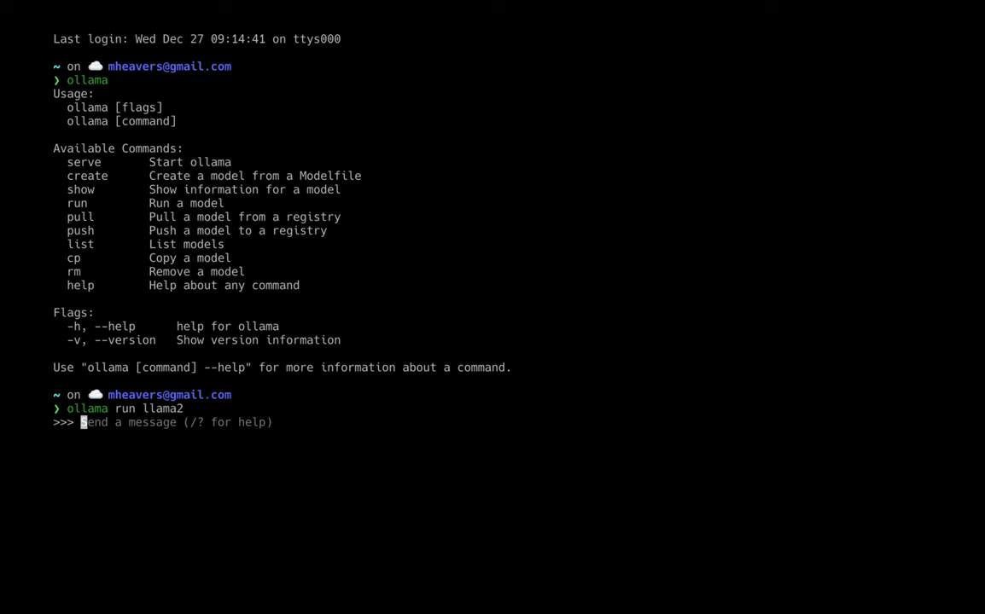
type("is llama2 open source?")
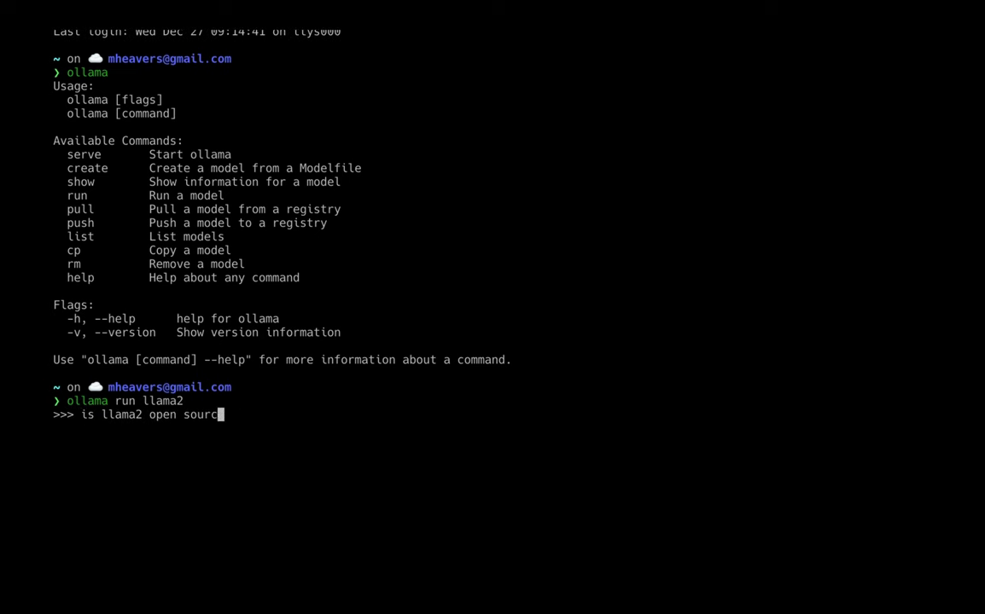
key("Return")
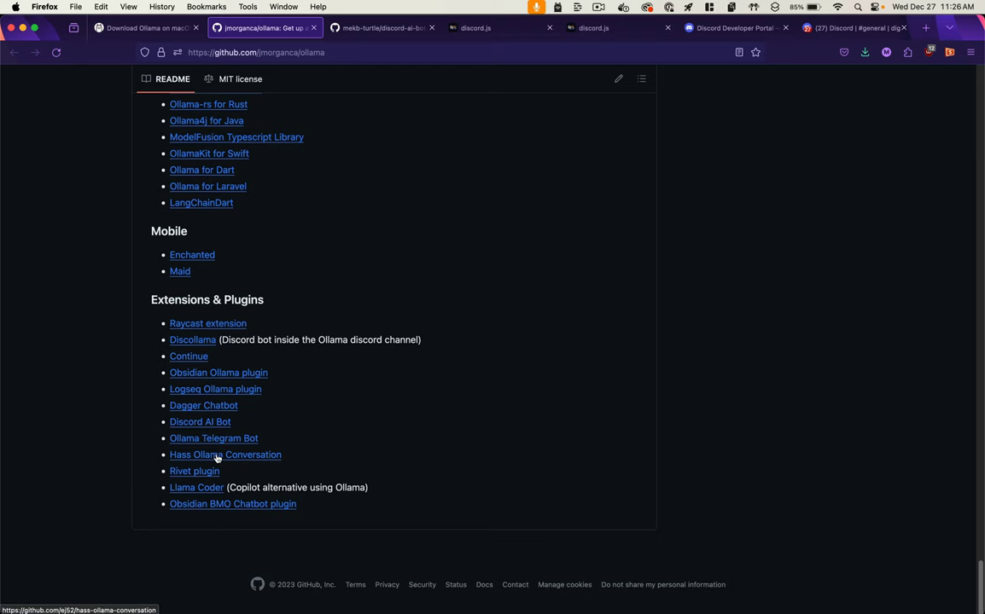
Step: Open the Discord AI Bot repository from the Ollama README's plugin list and read its set-up instructions
left_click(191, 420)
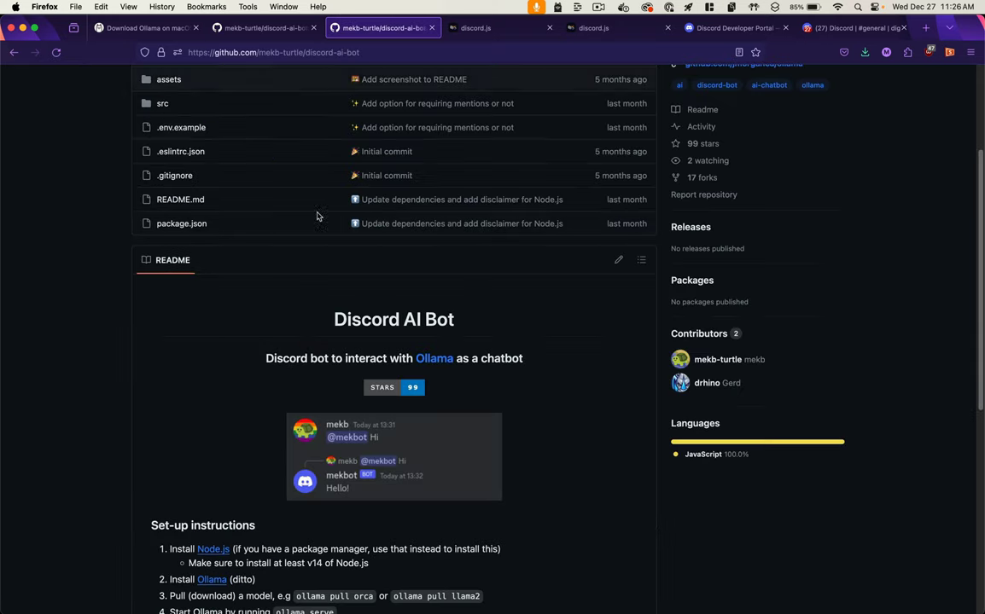
scroll(306, 378, "down", 9)
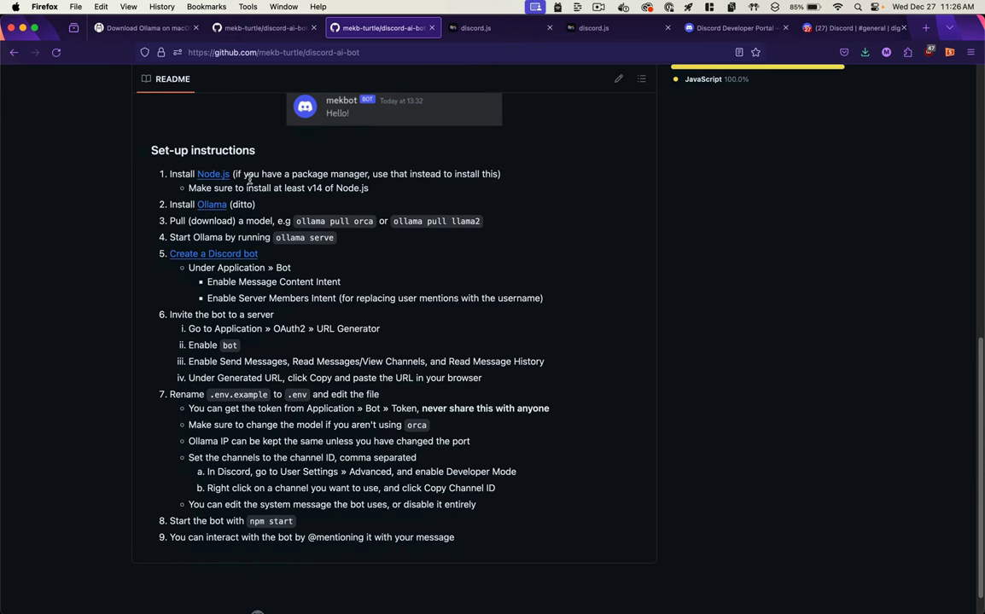
left_click(209, 189)
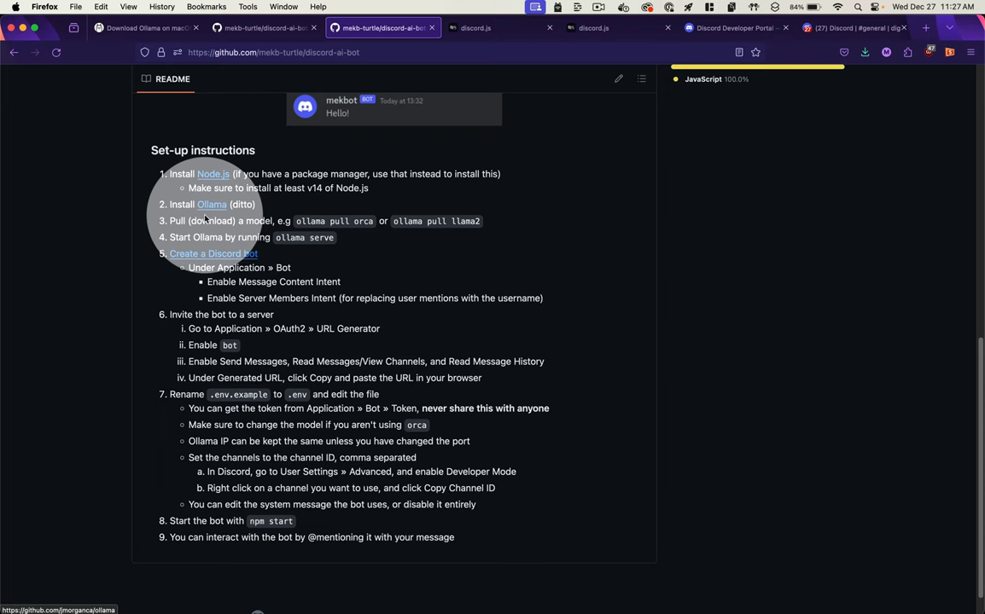
scroll(204, 215, "down", 1)
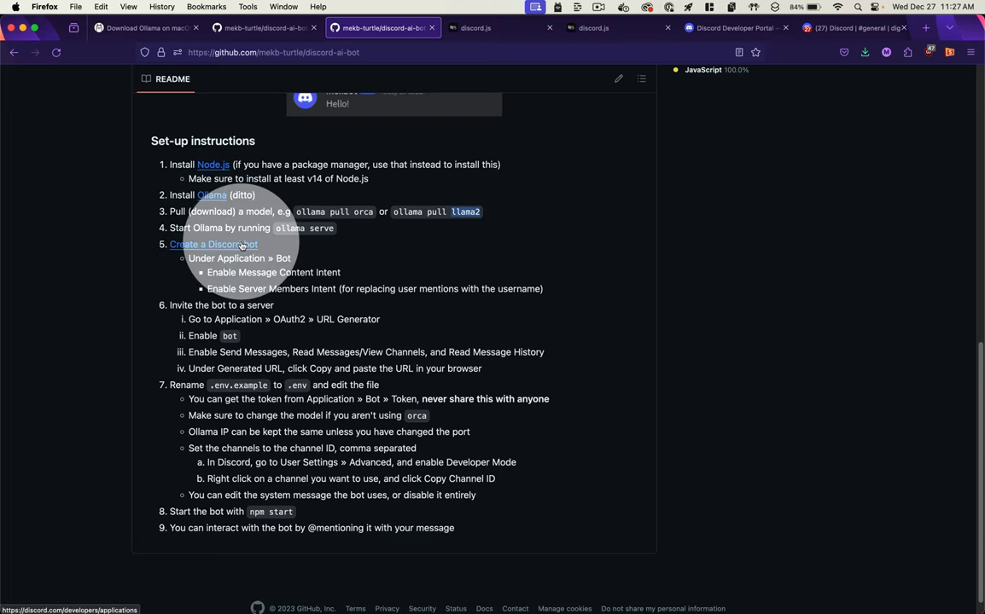
Step: Create a Discord application named llamabot in the Developer Portal, accepting the developer terms, and open its app icon for editing
left_click(243, 245, "super")
left_click(450, 29)
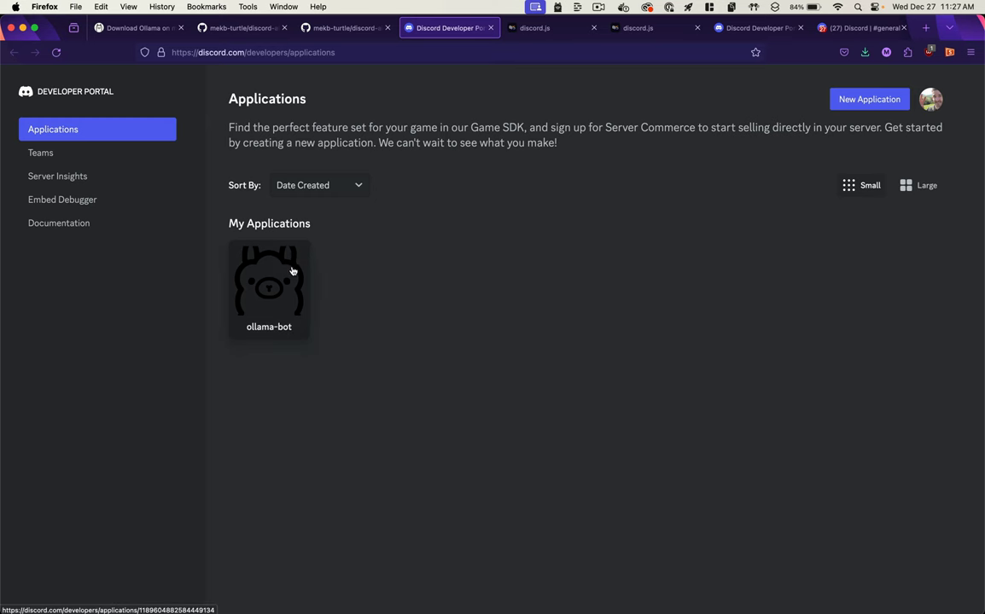
left_click(858, 100)
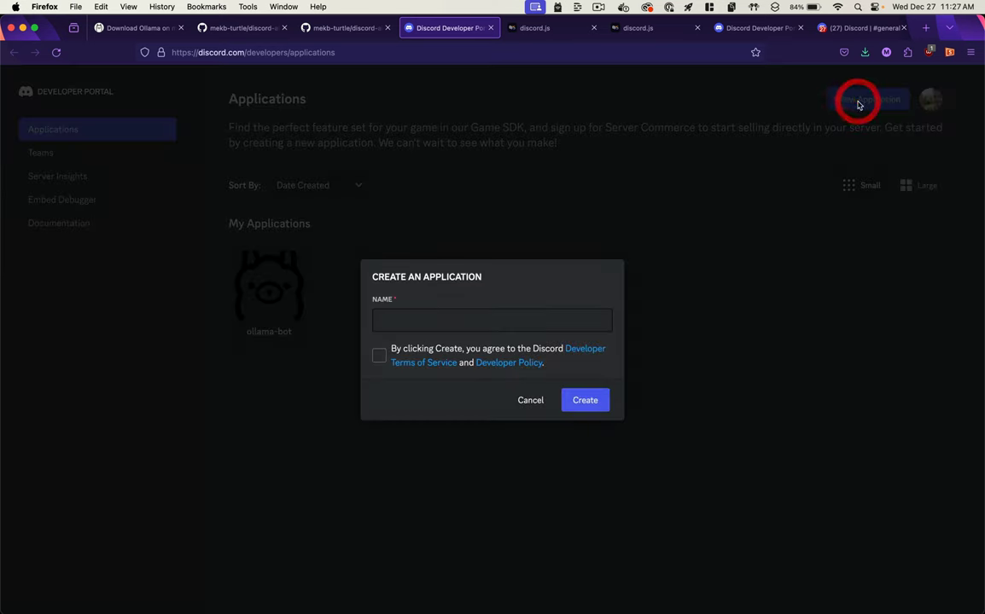
left_click(465, 319)
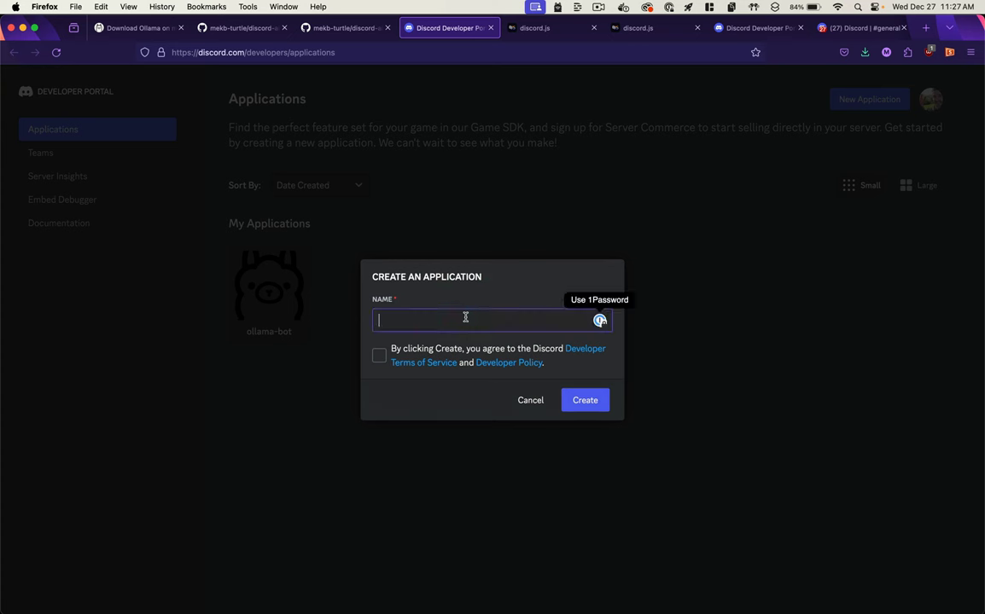
type("llamabot")
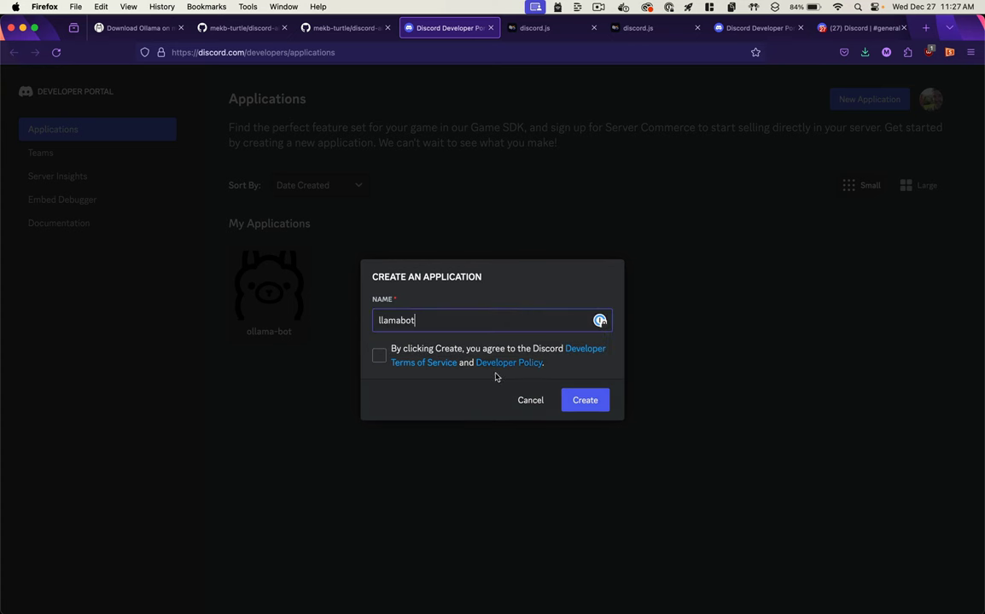
left_click(379, 355)
left_click(585, 400)
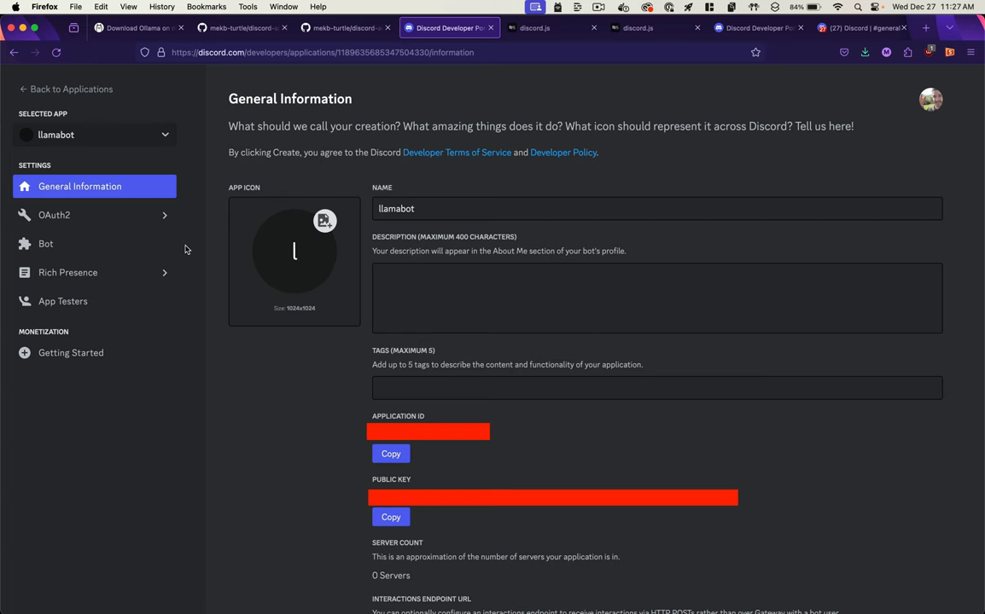
left_click(314, 293)
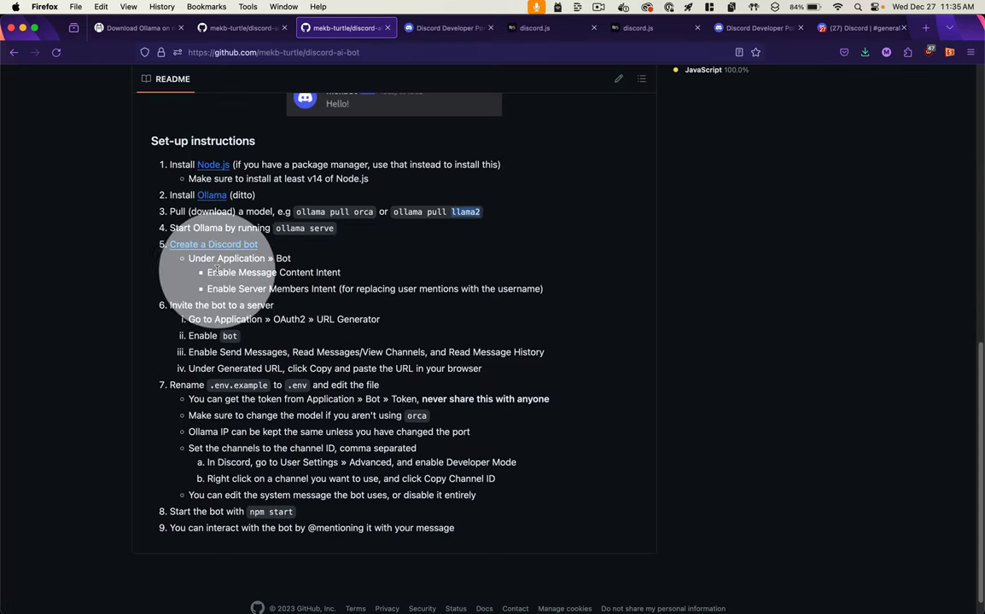
Step: Enable the Message Content Intent and Server Members Intent for the llamabot bot and save the changes
left_click_drag(188, 257, 294, 264)
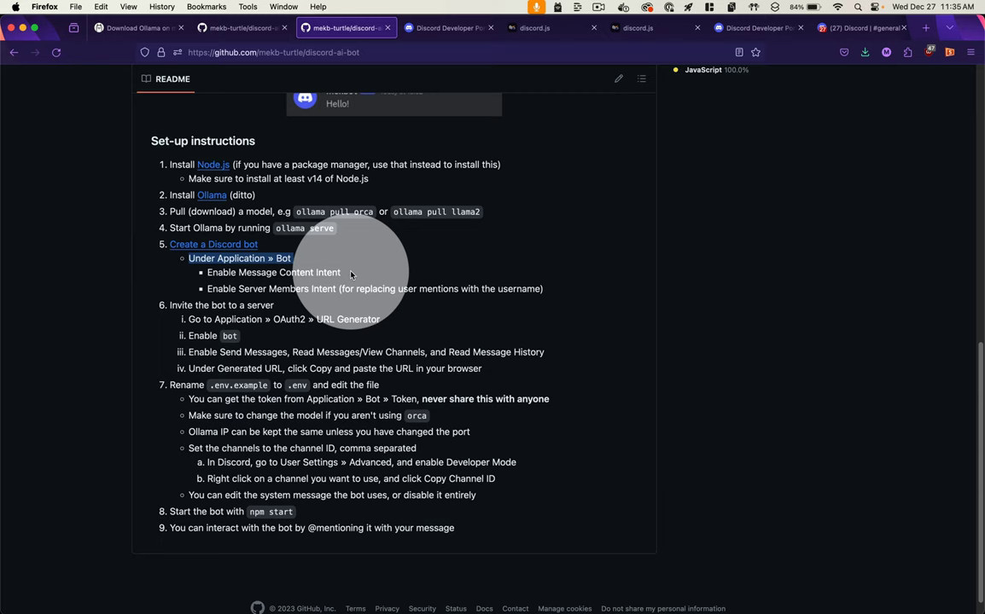
left_click(444, 28)
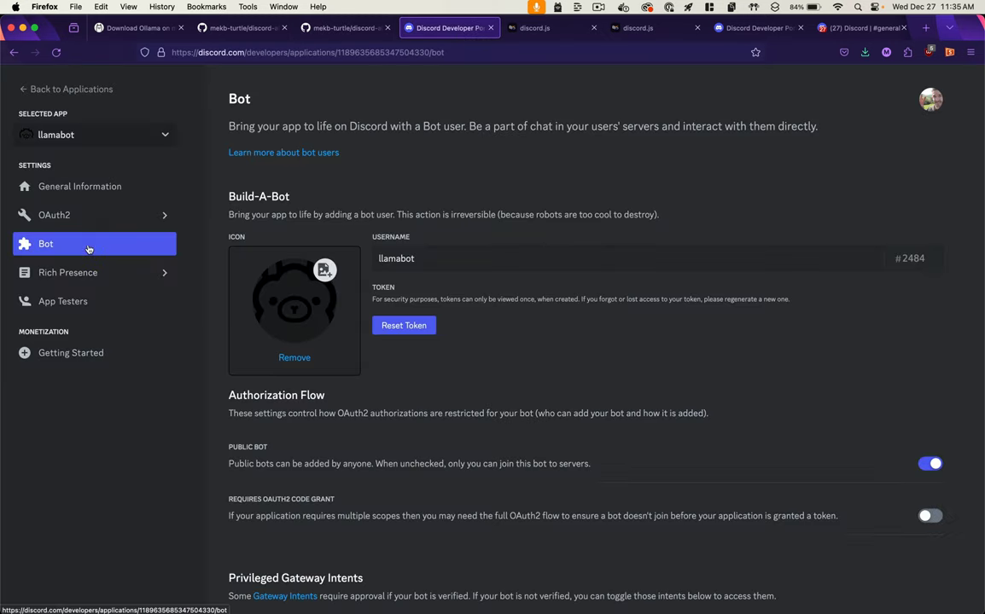
scroll(499, 438, "down", 3)
scroll(496, 437, "down", 10)
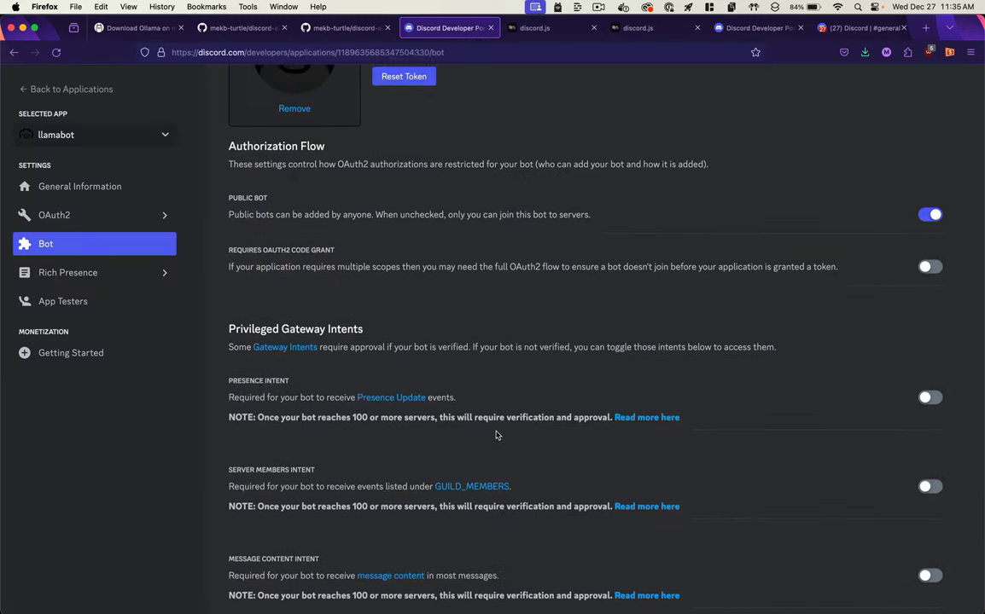
left_click(930, 376)
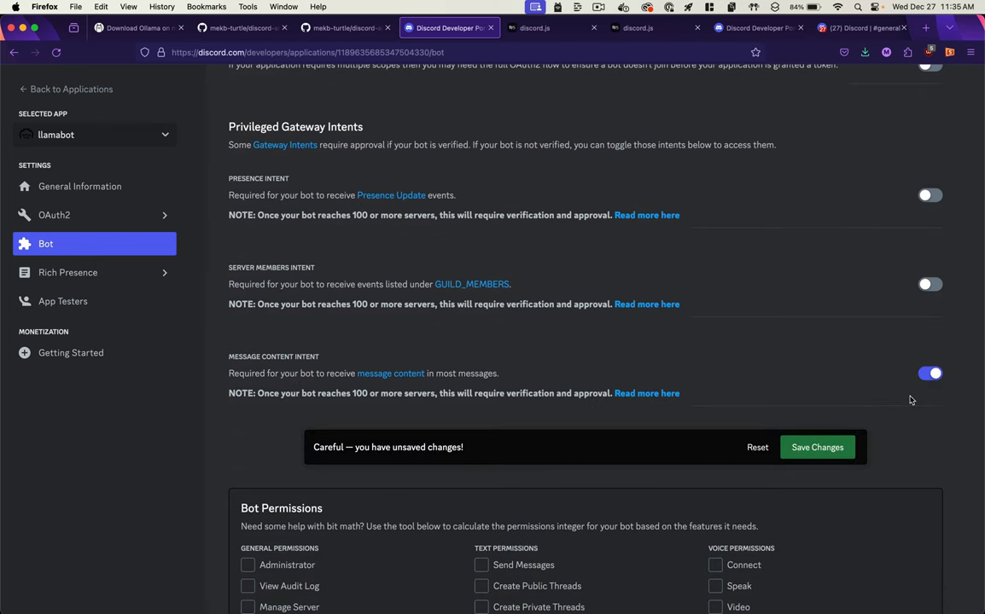
left_click(821, 452)
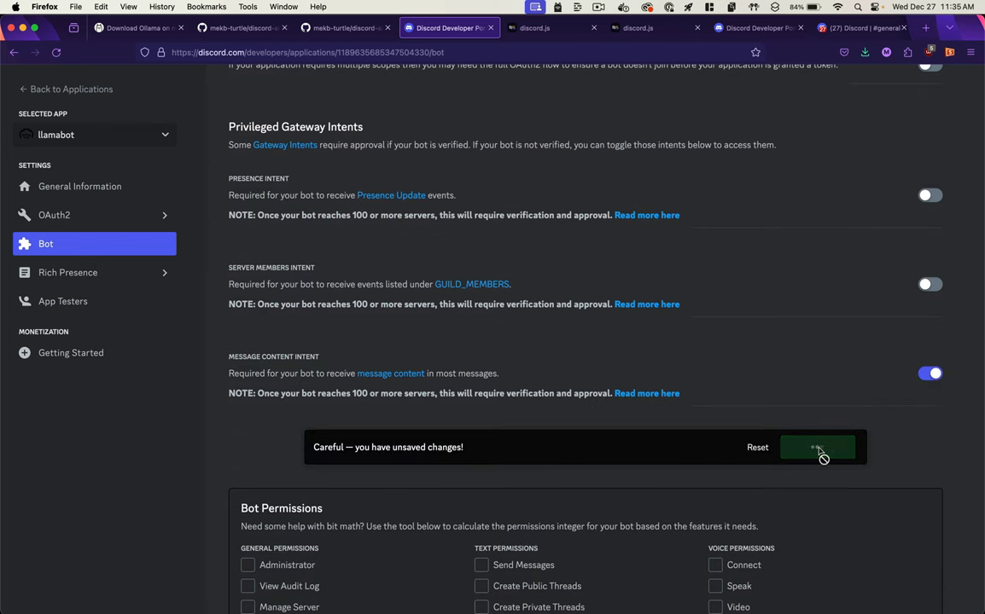
left_click(884, 291)
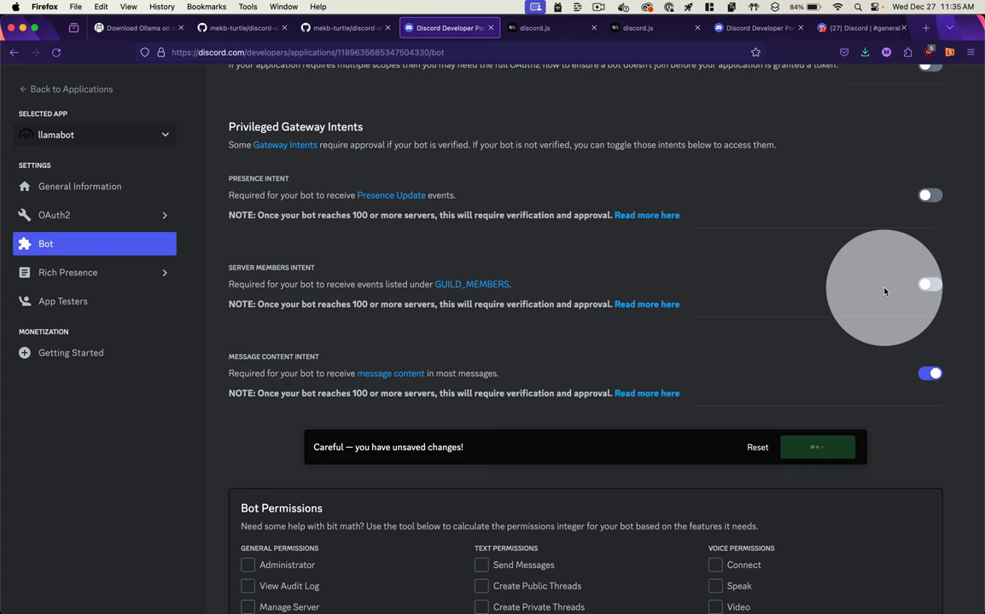
left_click(929, 284)
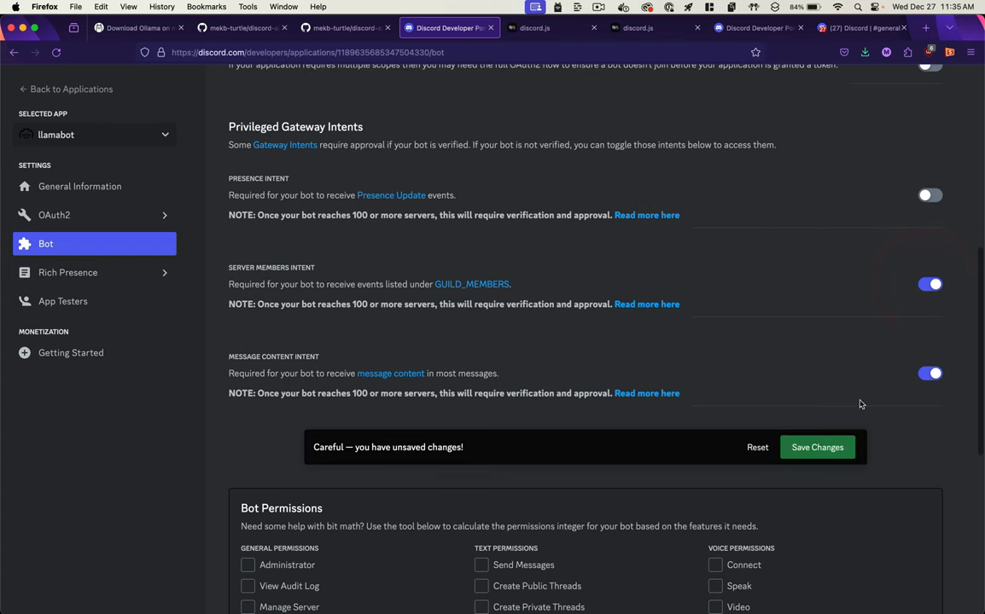
left_click(824, 450)
Step: Generate llamabot's OAuth2 invite URL with bot scope and Send Messages, Read Messages/View Channels and Read Message History permissions, and copy it
left_click(311, 28)
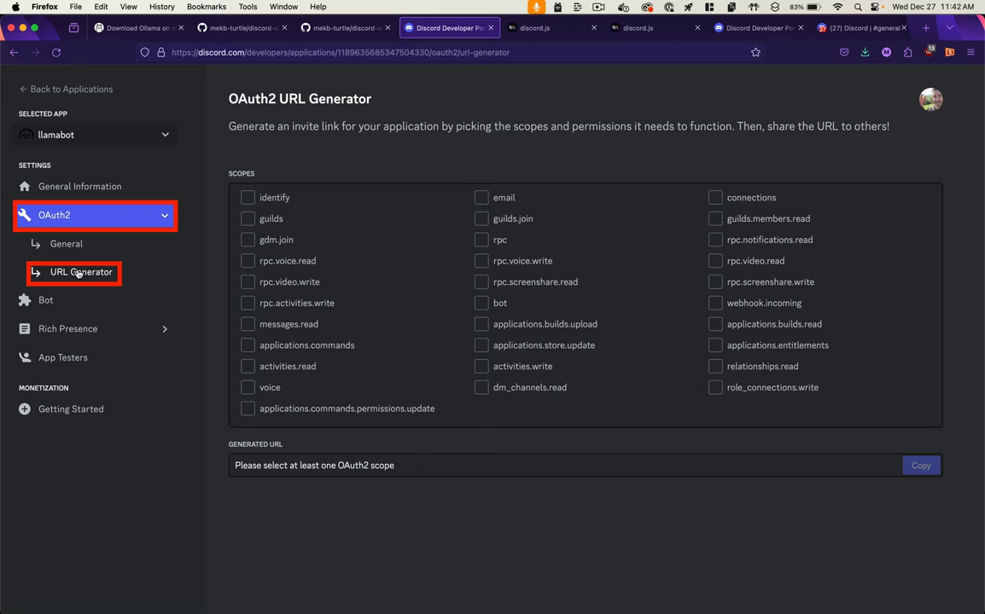
key("ctrl+shift+Tab")
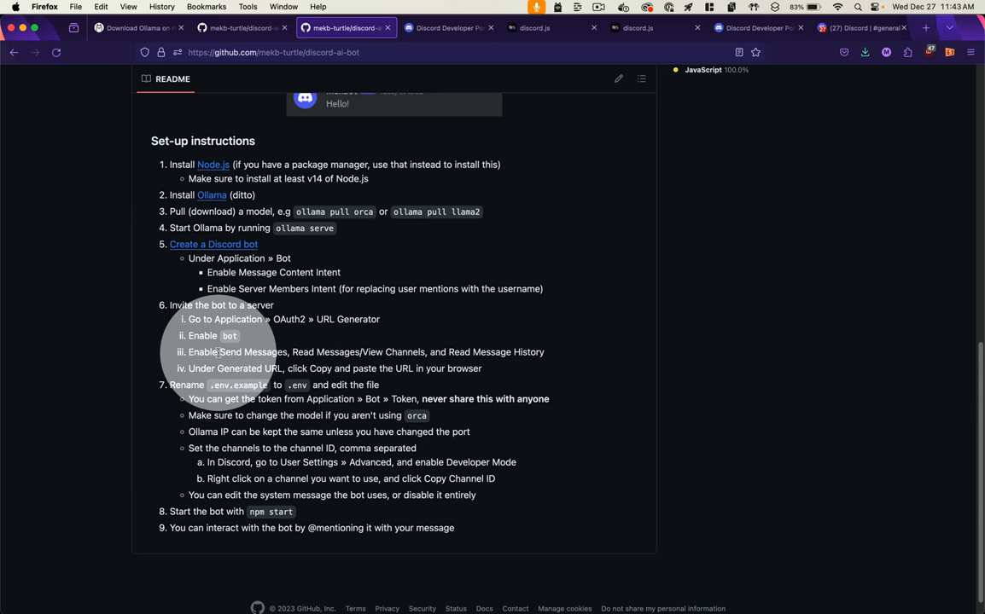
left_click_drag(219, 351, 544, 352)
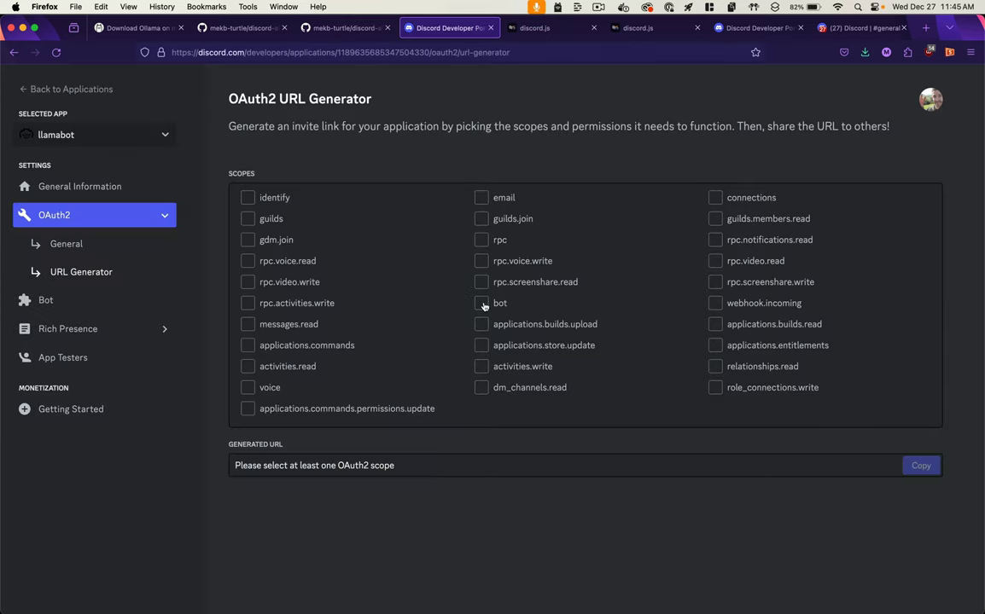
left_click(482, 304)
scroll(479, 299, "down", 3)
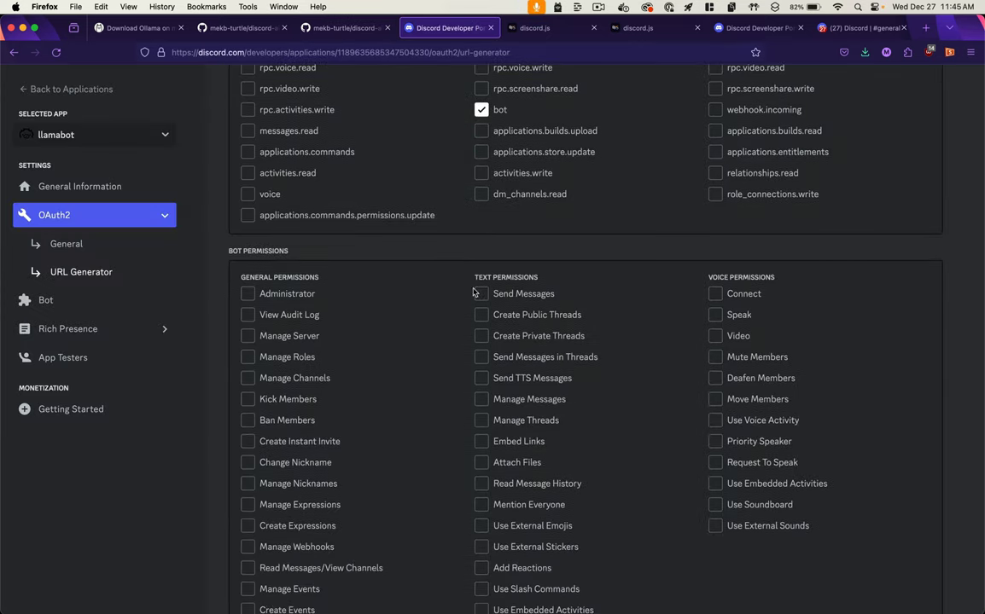
left_click(481, 292)
scroll(484, 342, "down", 2)
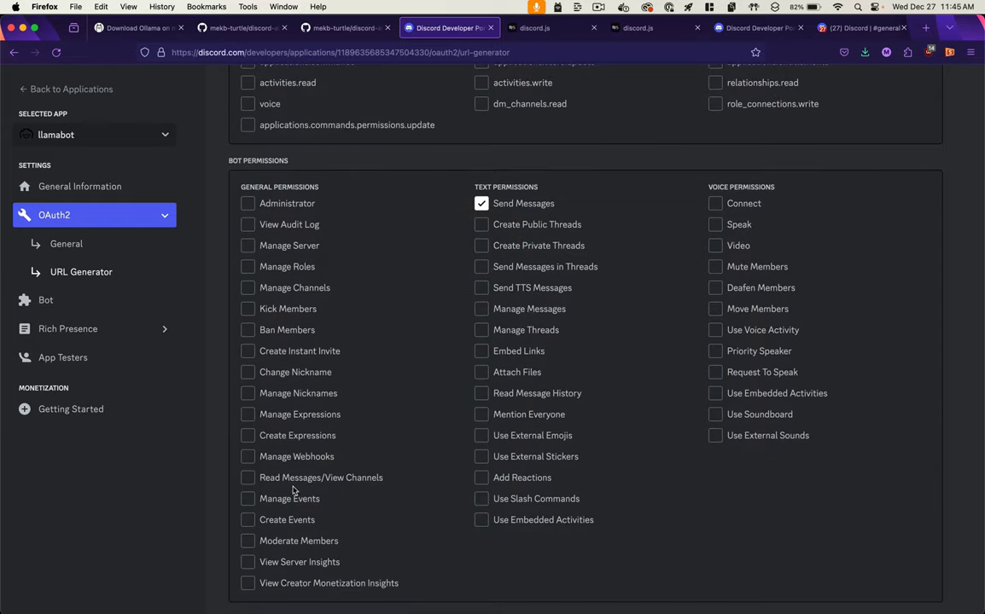
left_click(248, 478)
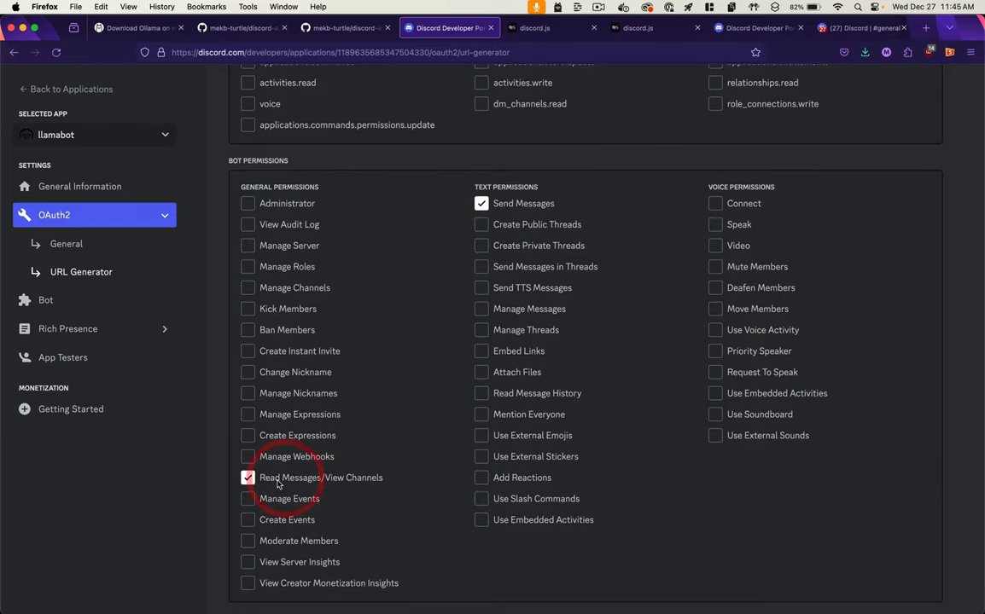
left_click(480, 395)
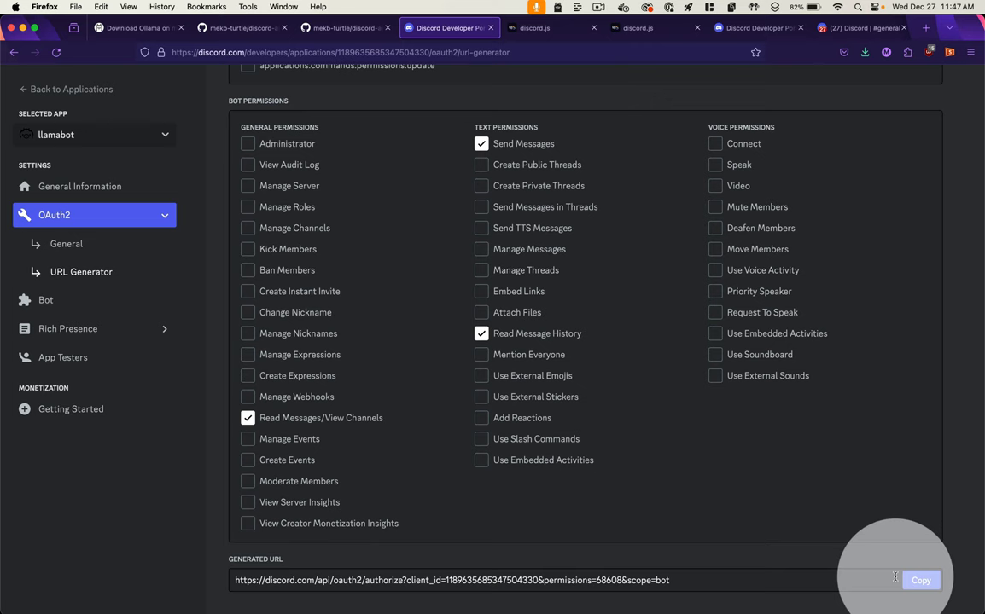
left_click(921, 583)
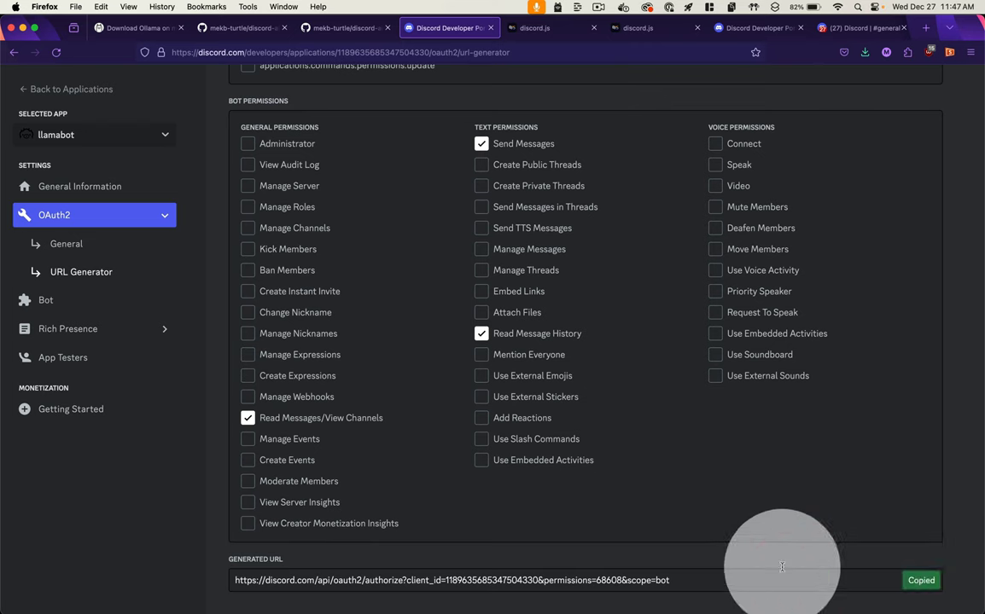
Step: Open the copied invite URL in a new browser tab and authorize llamabot on the digitalfutures server with the requested permissions
key("super+t")
key("super+v")
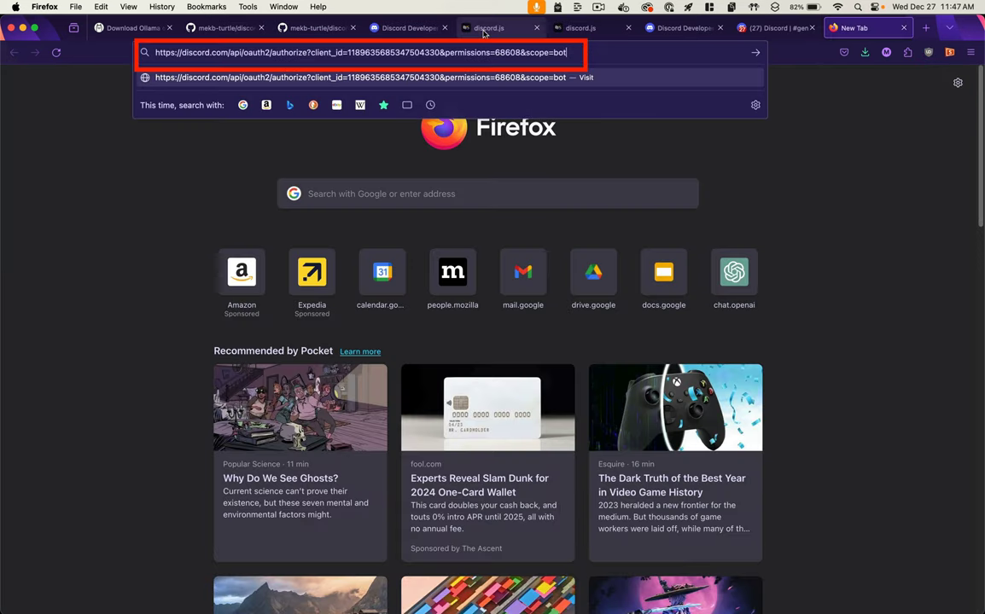
key("Return")
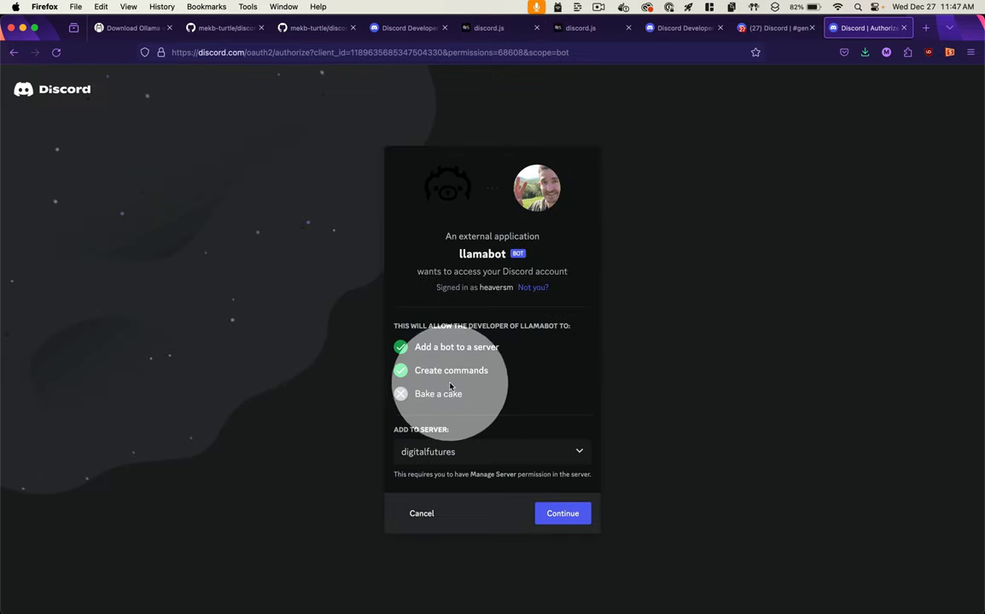
left_click(461, 451)
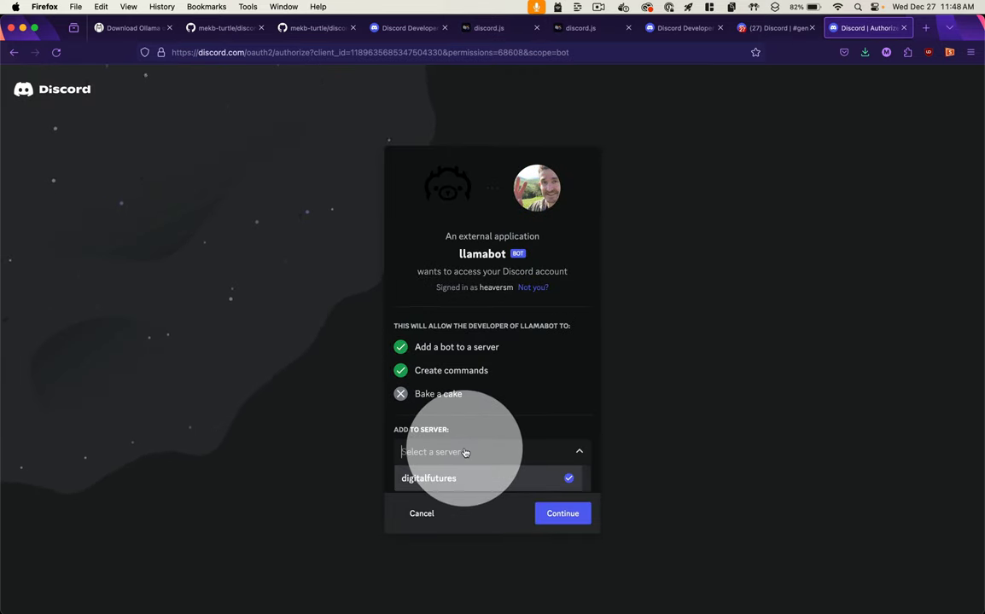
left_click(474, 478)
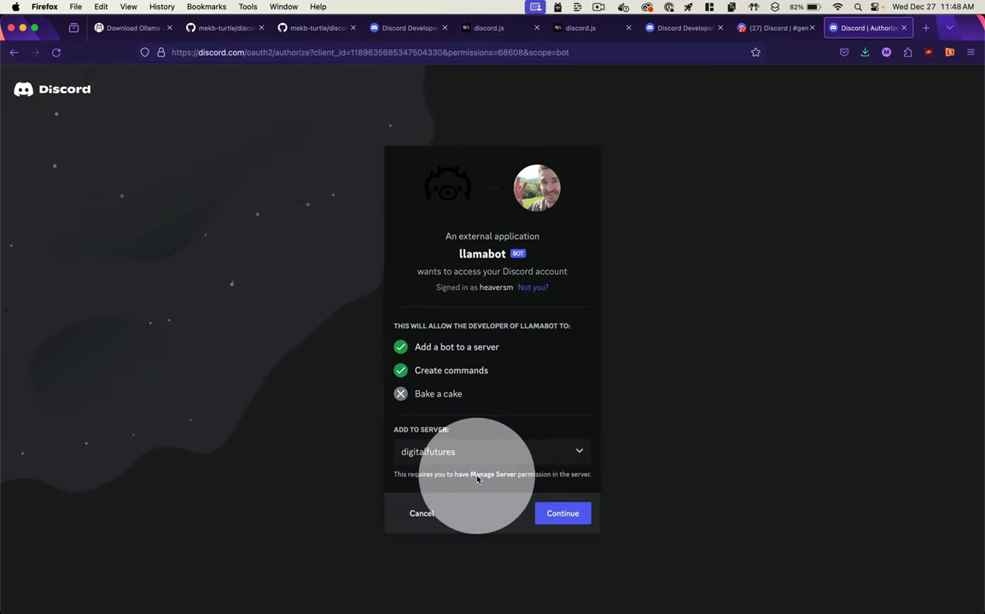
left_click(543, 514)
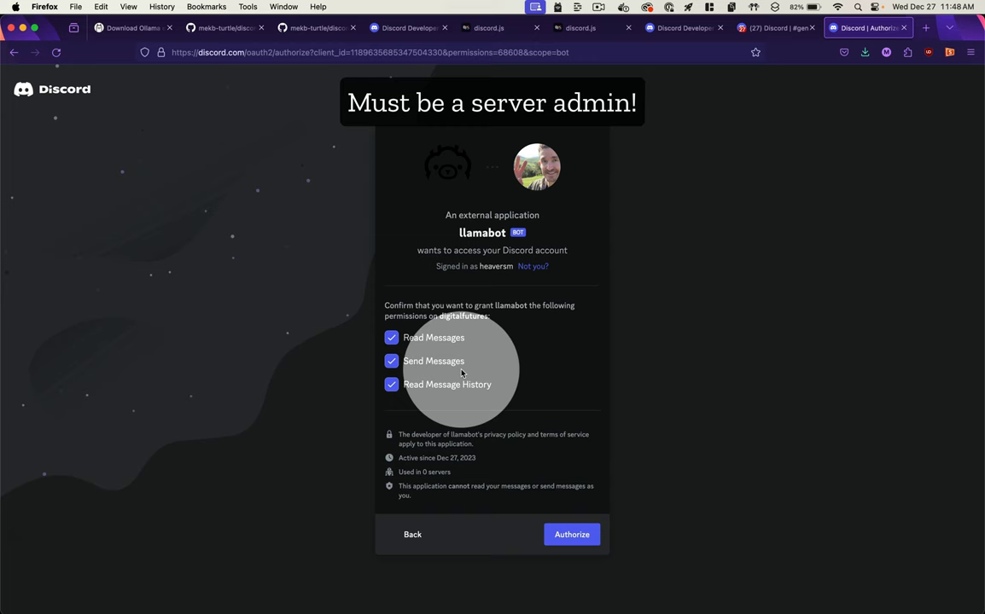
left_click(590, 535)
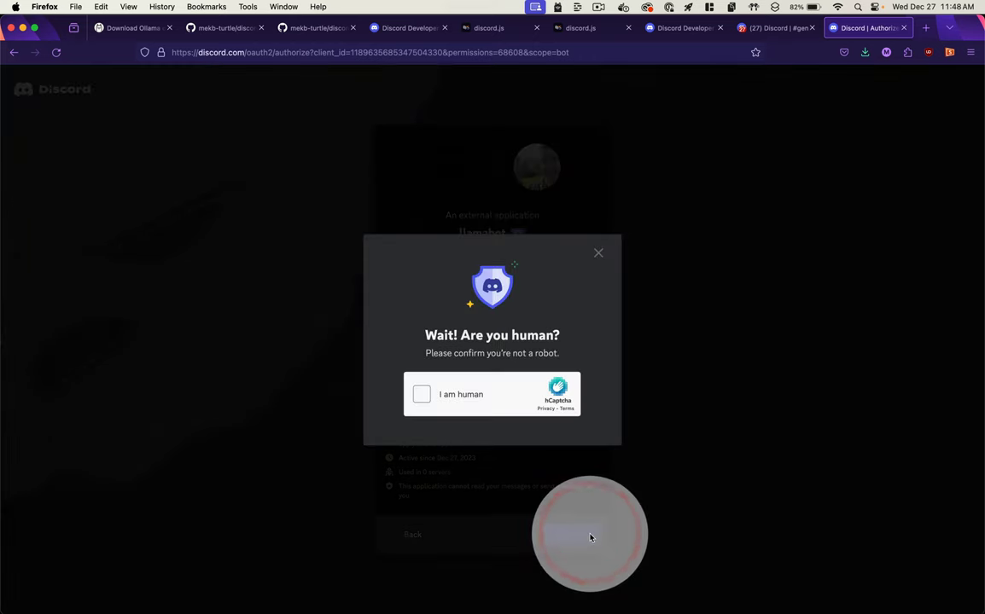
Step: Complete the human verification challenge by selecting the polar bear images and submitting them
left_click(421, 394)
left_click(554, 406)
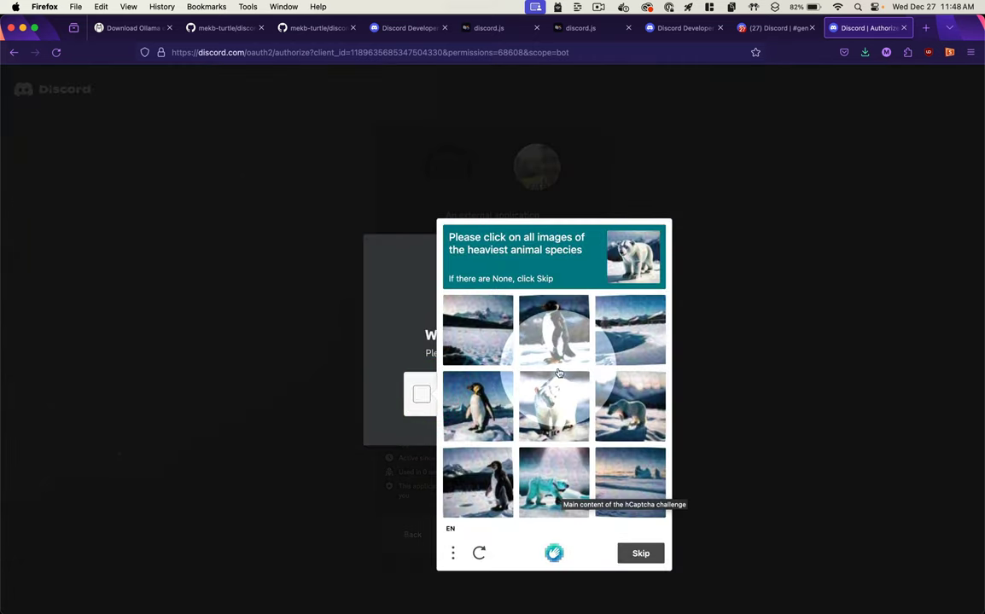
left_click(630, 405)
left_click(644, 553)
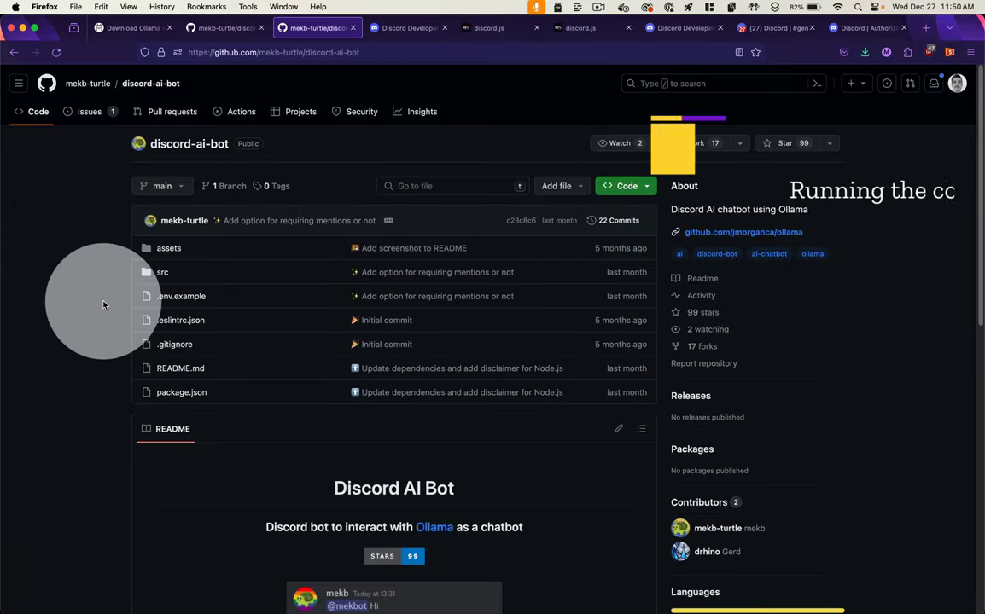
Step: Copy the HTTPS clone URL of the discord-ai-bot repository on GitHub
left_click(604, 189)
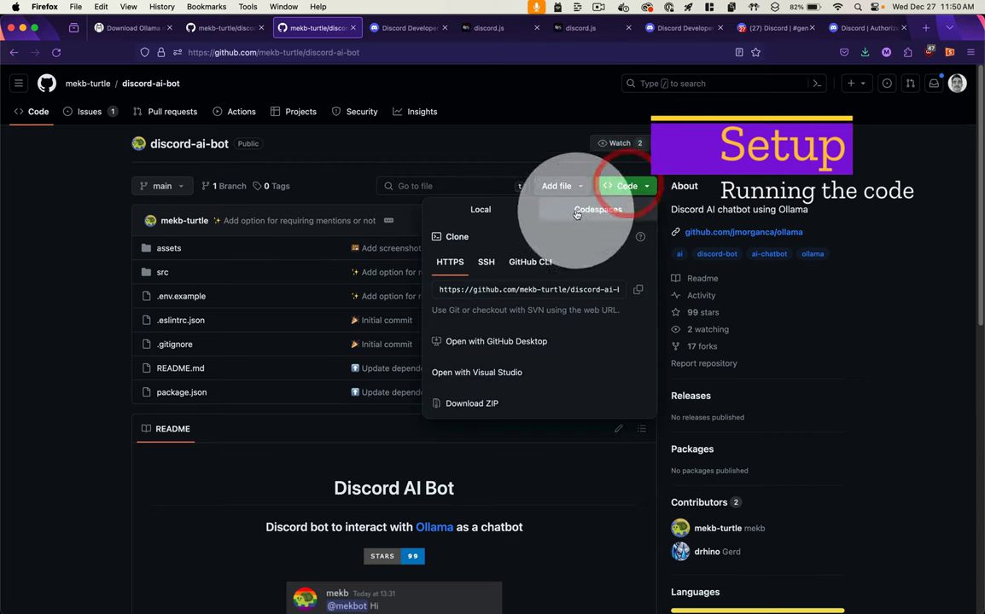
left_click(586, 291)
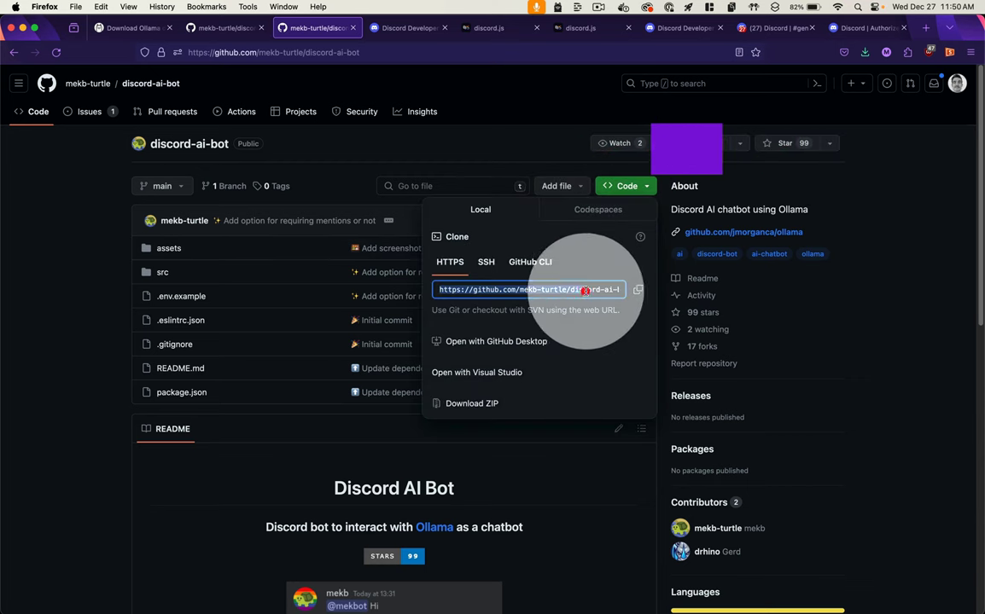
left_click(637, 290)
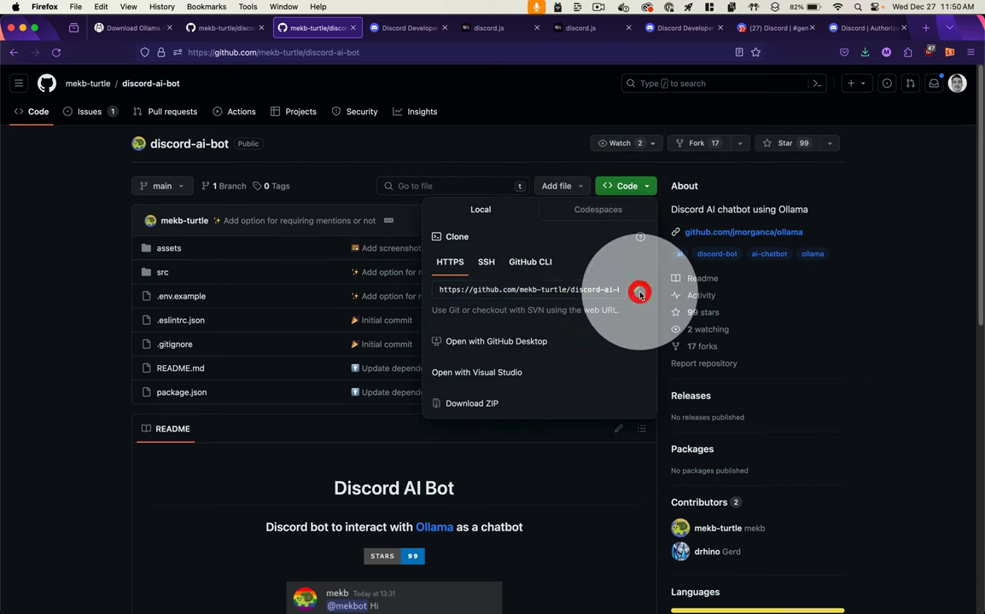
left_click(639, 189)
left_click(639, 188)
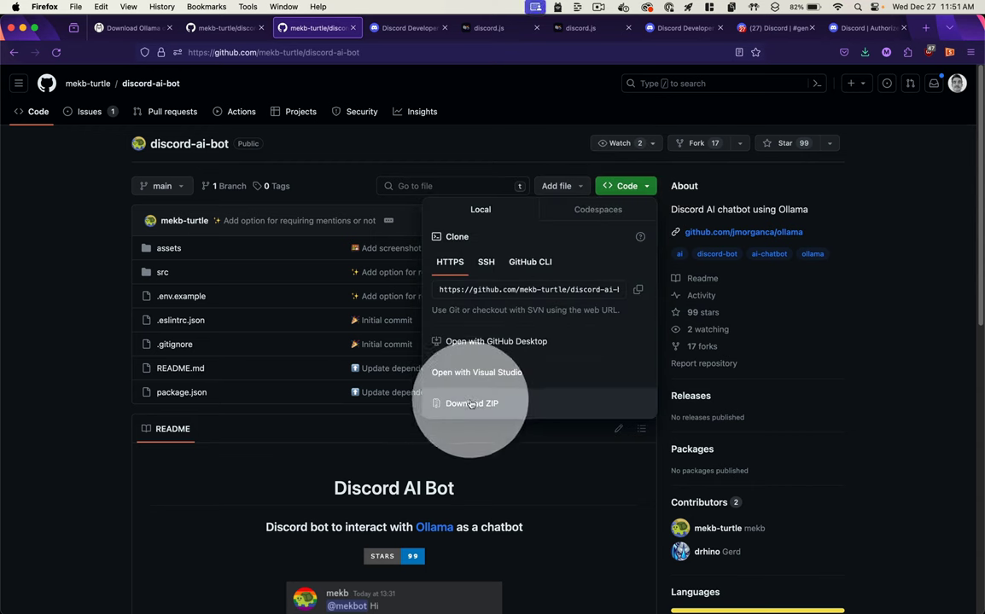
left_click(470, 291)
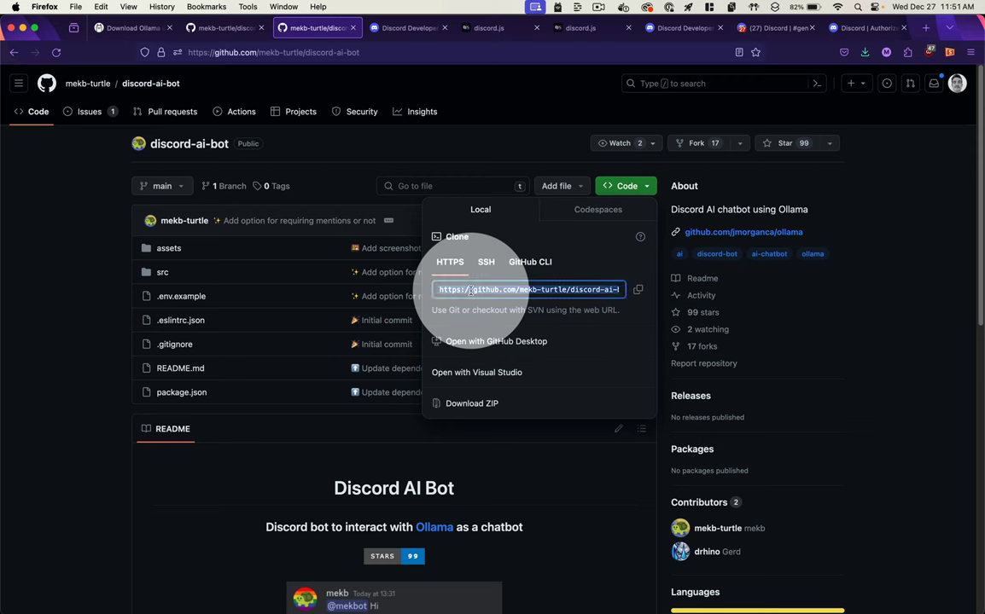
key("super+c")
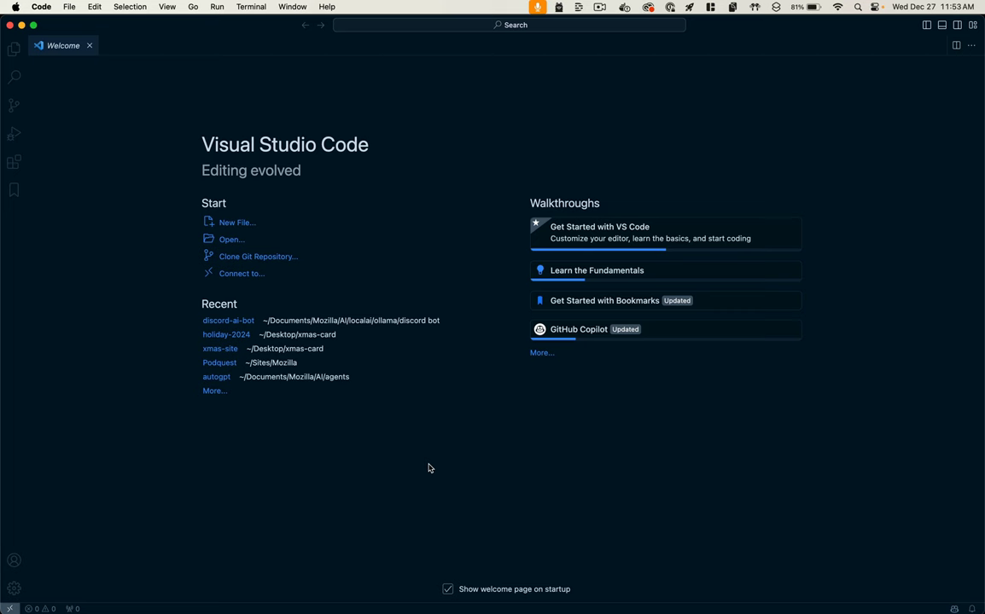
Step: Switch to Visual Studio Code, open the discord-ai-bot project folder and activate its integrated terminal
key("super+Tab")
left_click_drag(431, 188, 319, 473)
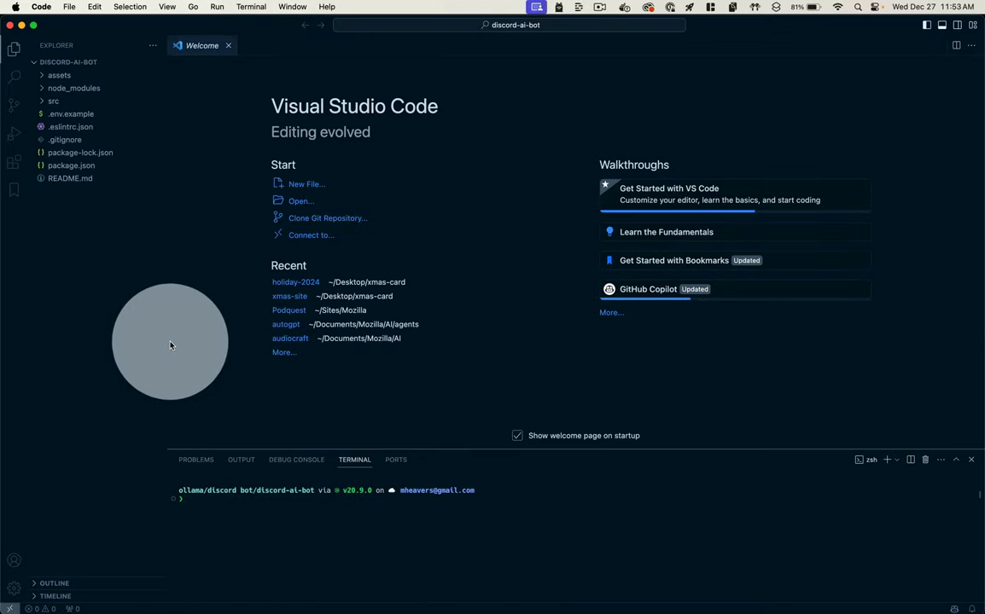
left_click(324, 511)
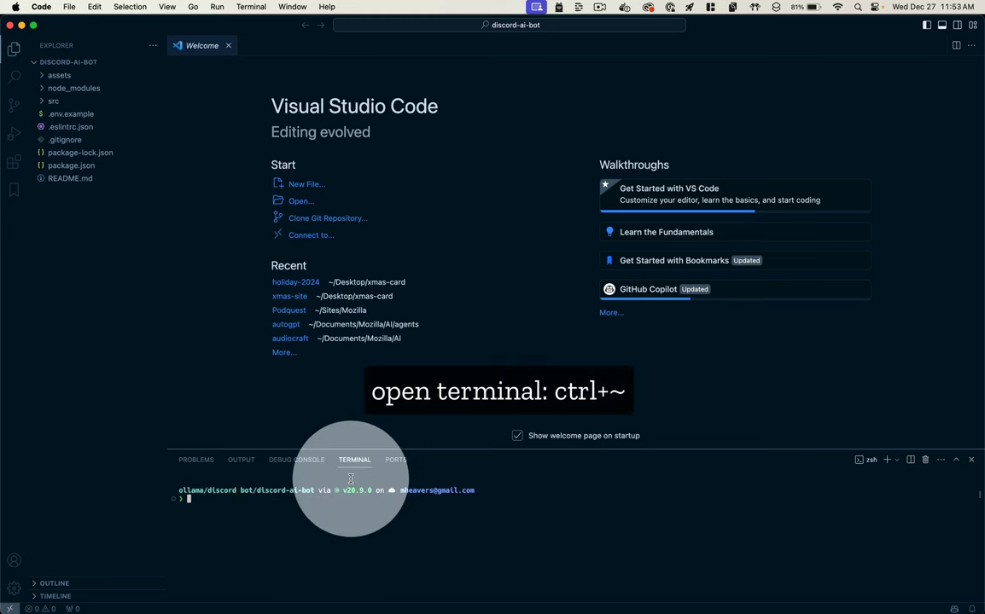
Step: Following README step 7, open .env.example in Visual Studio Code and save a copy named .env in the discord-ai-bot folder
left_click_drag(379, 361, 169, 360)
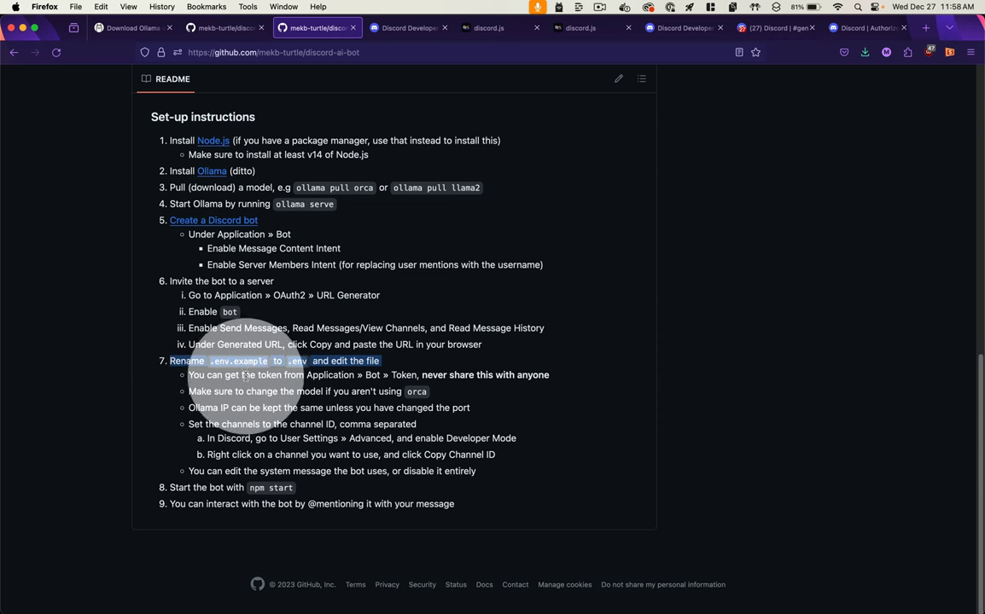
key("super+Tab")
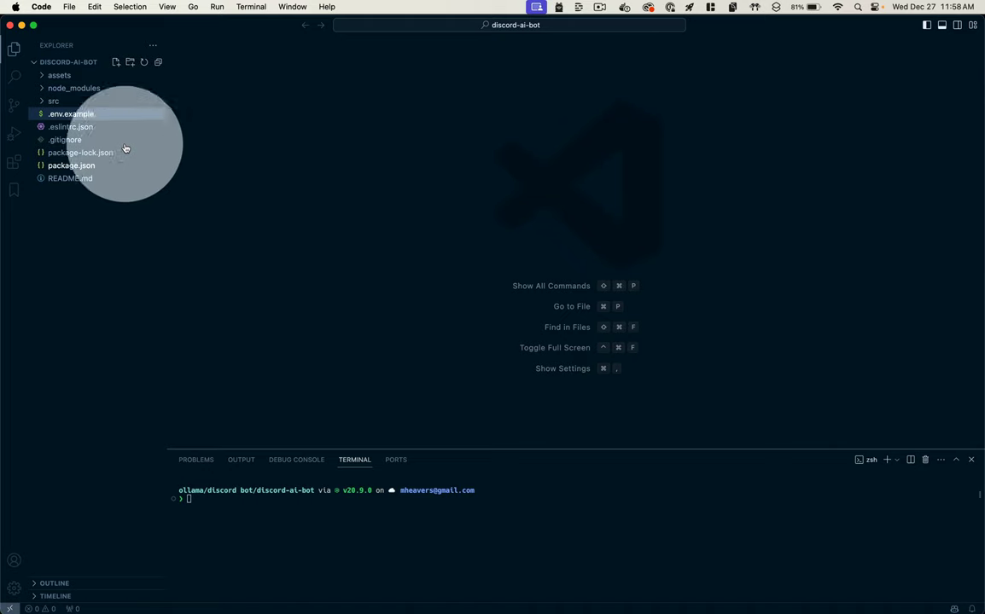
left_click(121, 114)
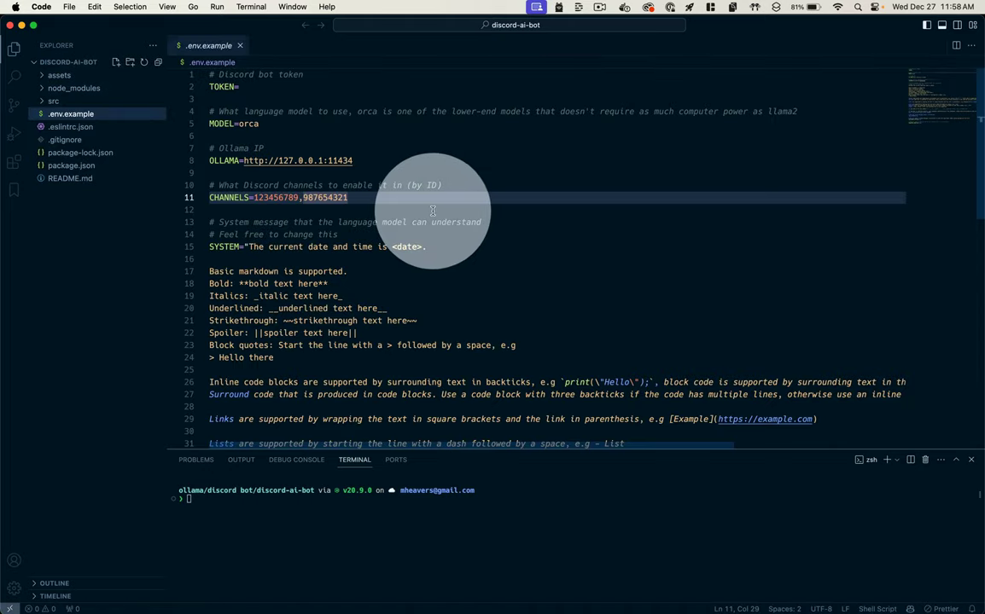
key("super+shift+s")
key("Right")
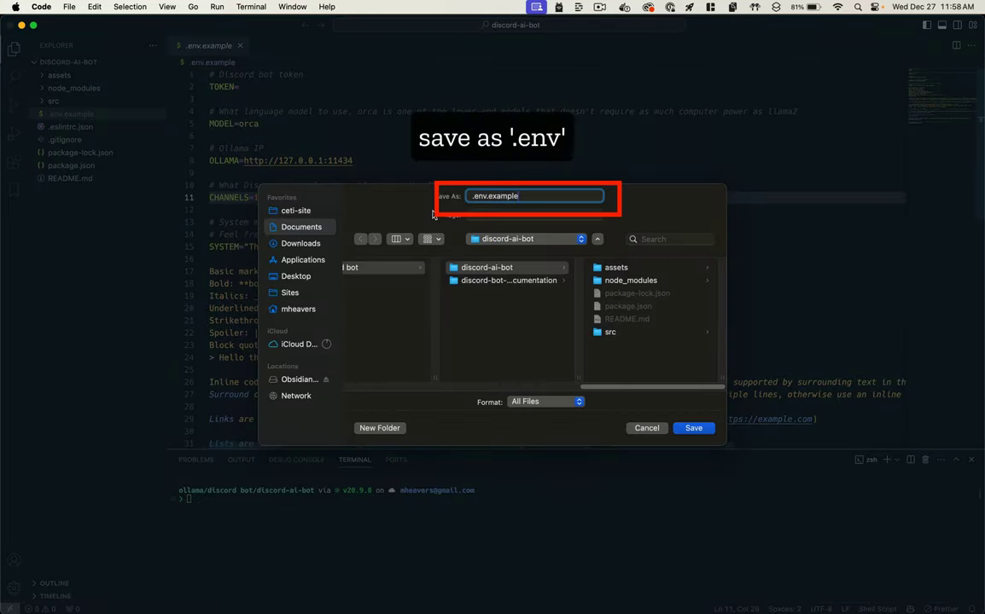
key("BackSpace")
key("Return")
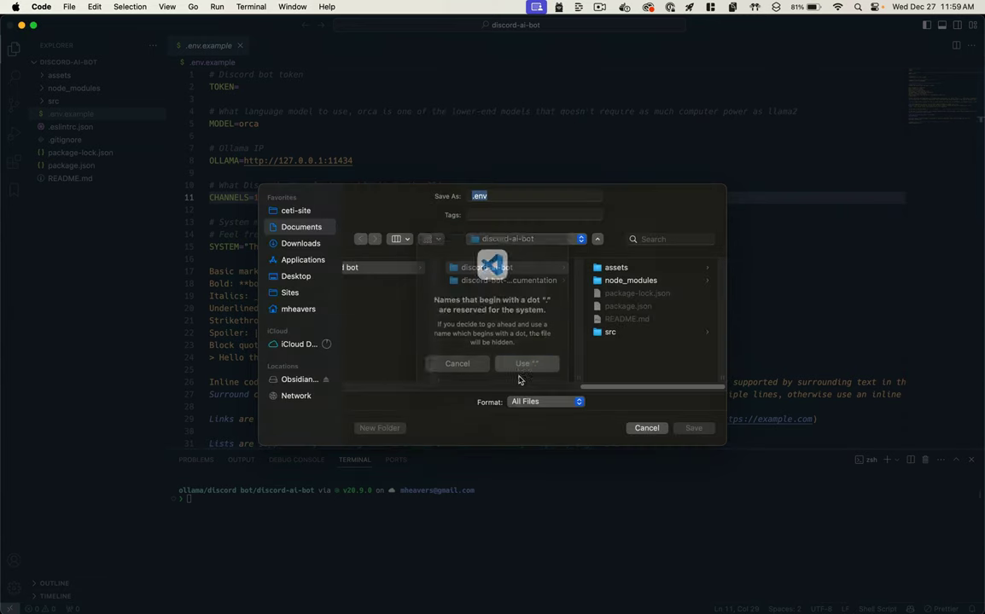
left_click(521, 374)
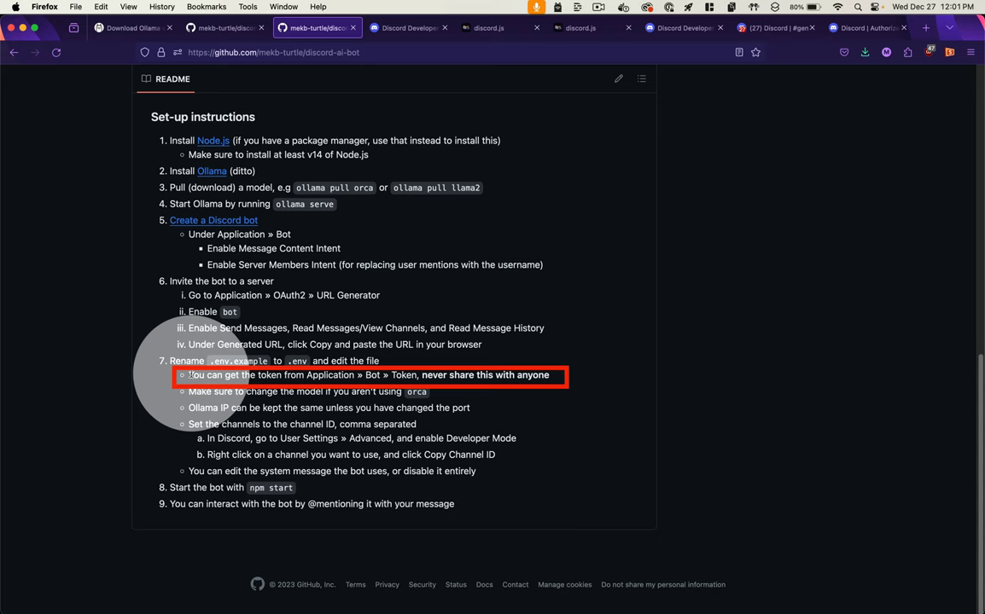
Step: Switch to the Discord Developer Portal in the browser and open the token section of llamabot's Bot settings
key("ctrl+Tab")
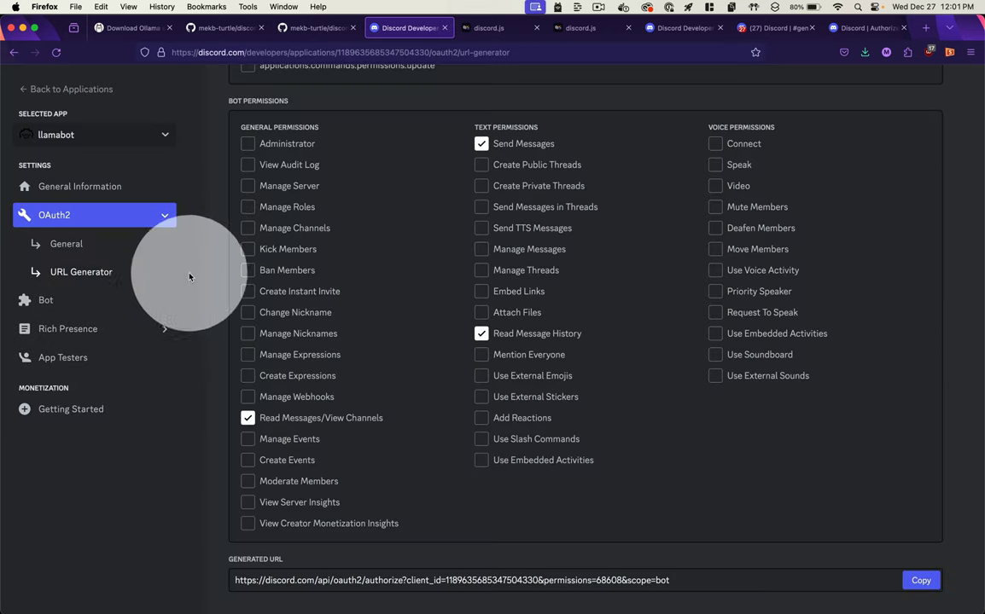
left_click(73, 298)
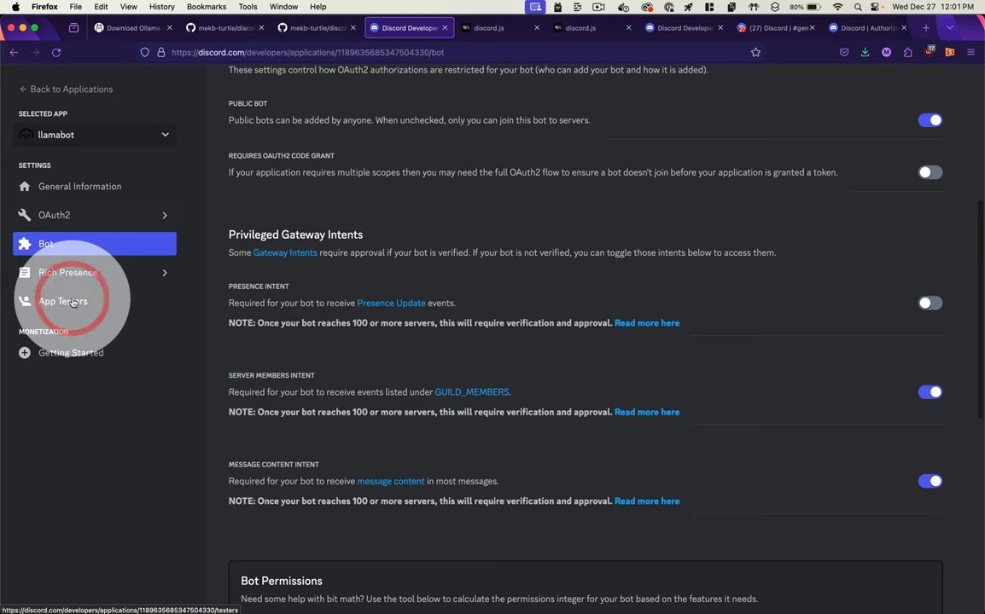
scroll(488, 365, "up", 5)
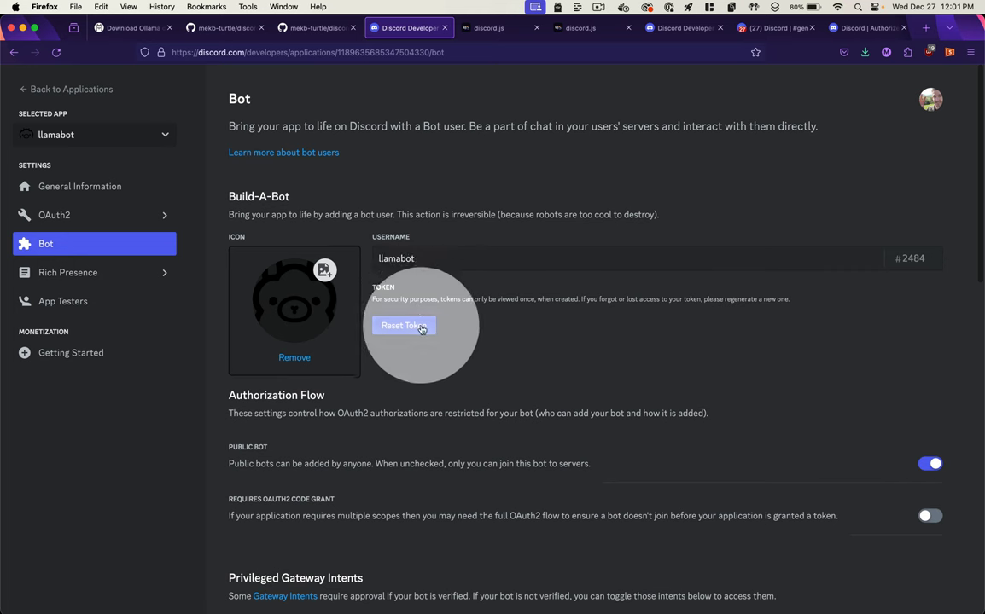
Step: In Visual Studio Code, paste the Discord bot token as the TOKEN value in .env and set MODEL to llama2
key("super+Tab")
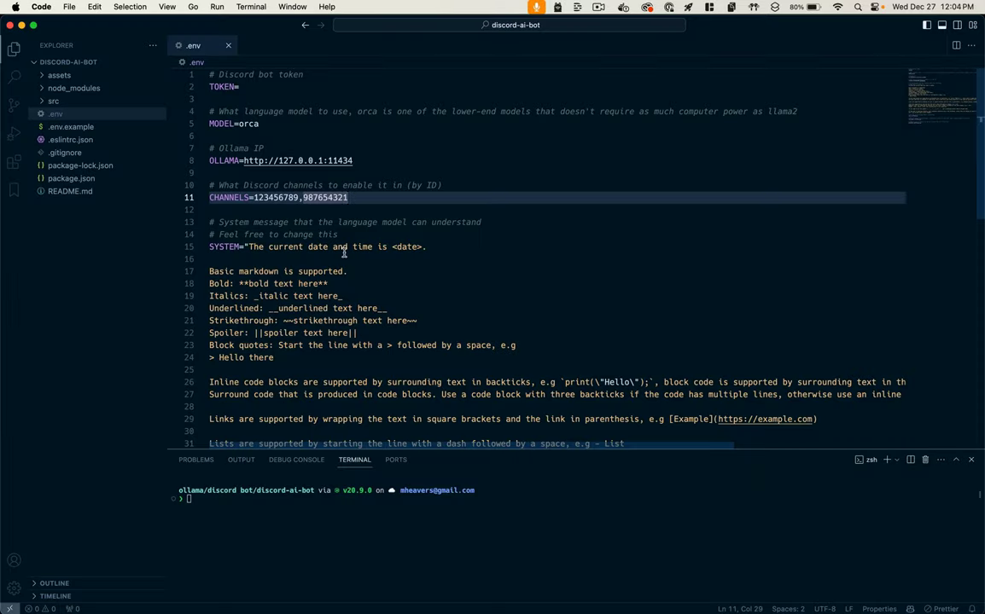
left_click(258, 88)
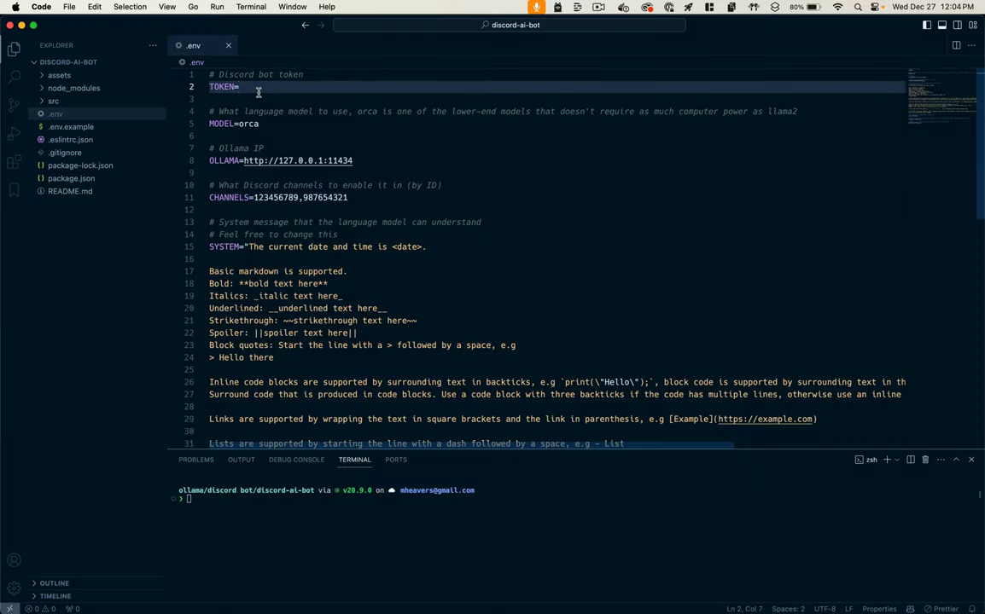
key("super+v")
key("super+v")
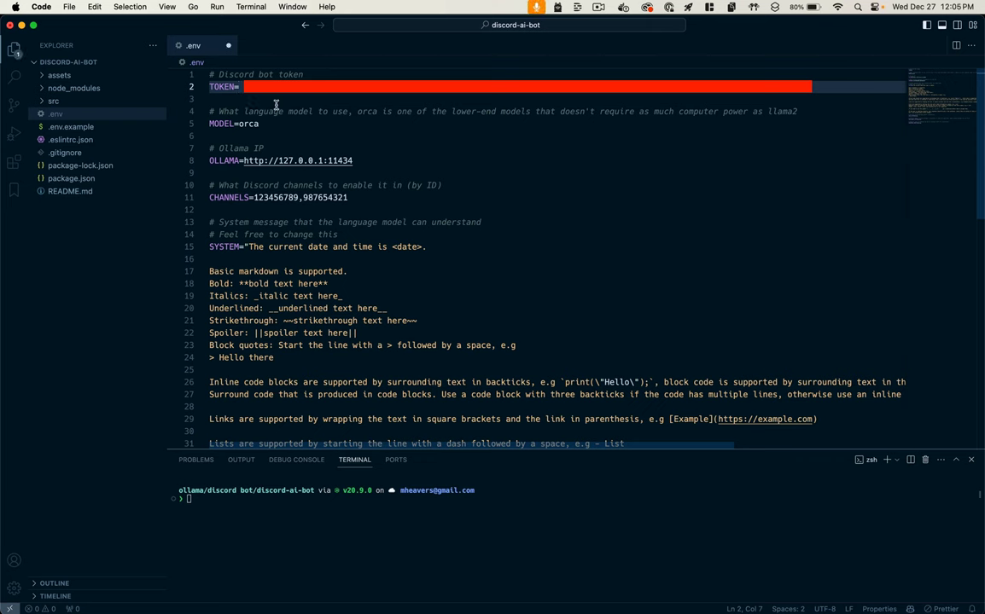
double_click(248, 124)
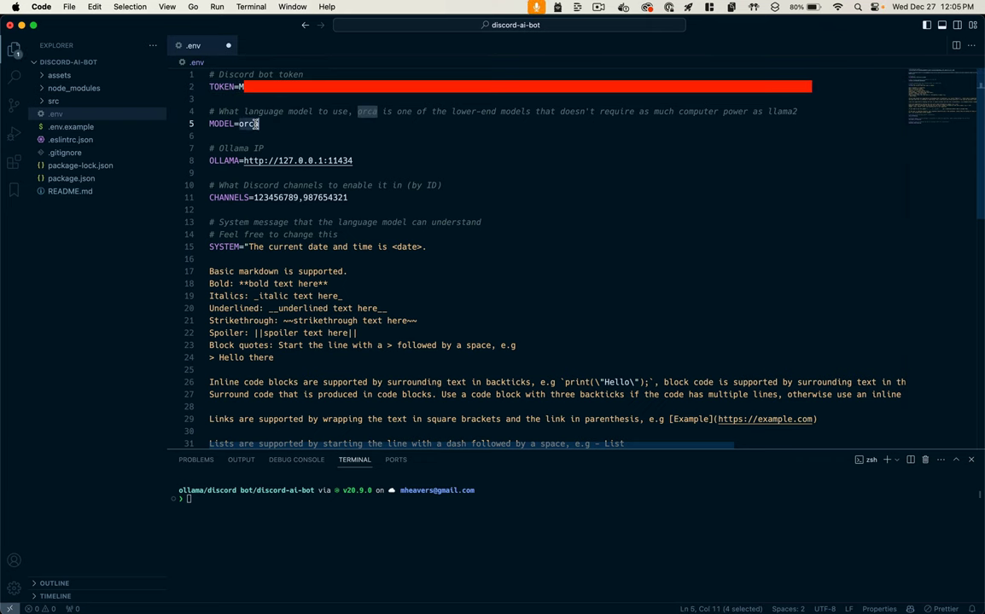
type("llama2")
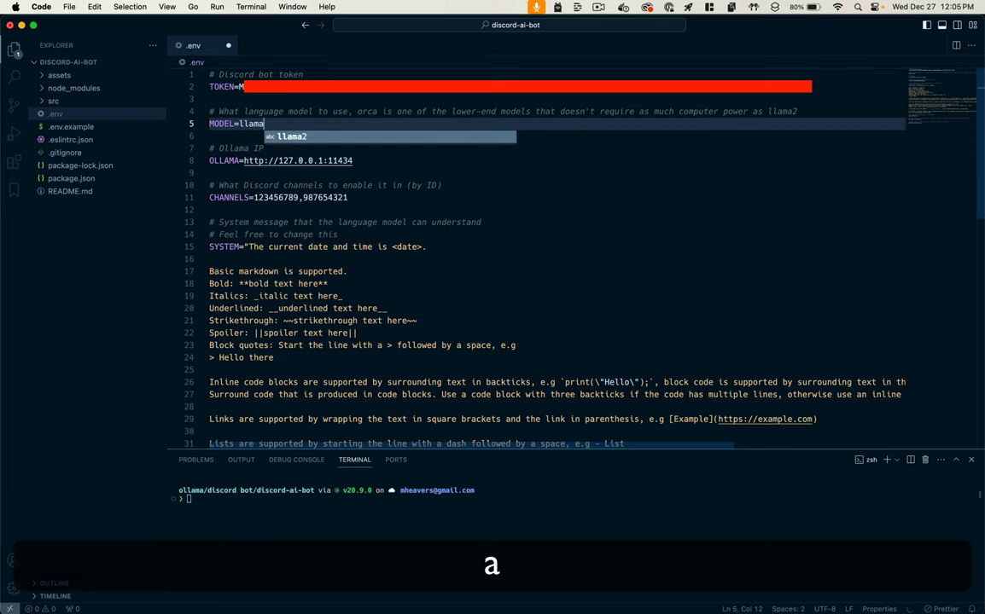
Step: Check the Developer Mode setting in Discord's advanced user settings and return to the digitalfutures server
double_click(256, 198)
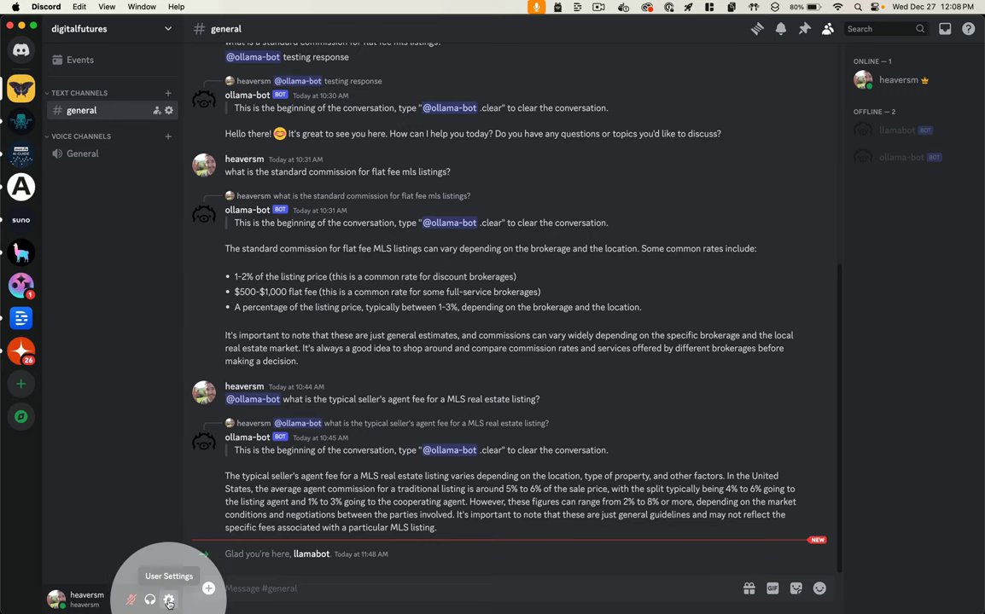
left_click(169, 601)
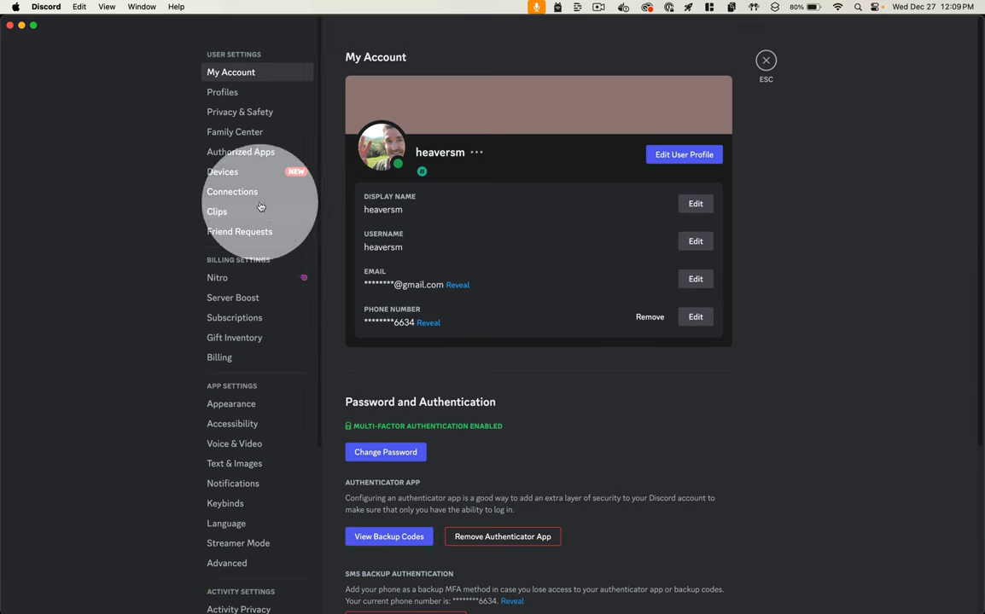
scroll(256, 247, "down", 5)
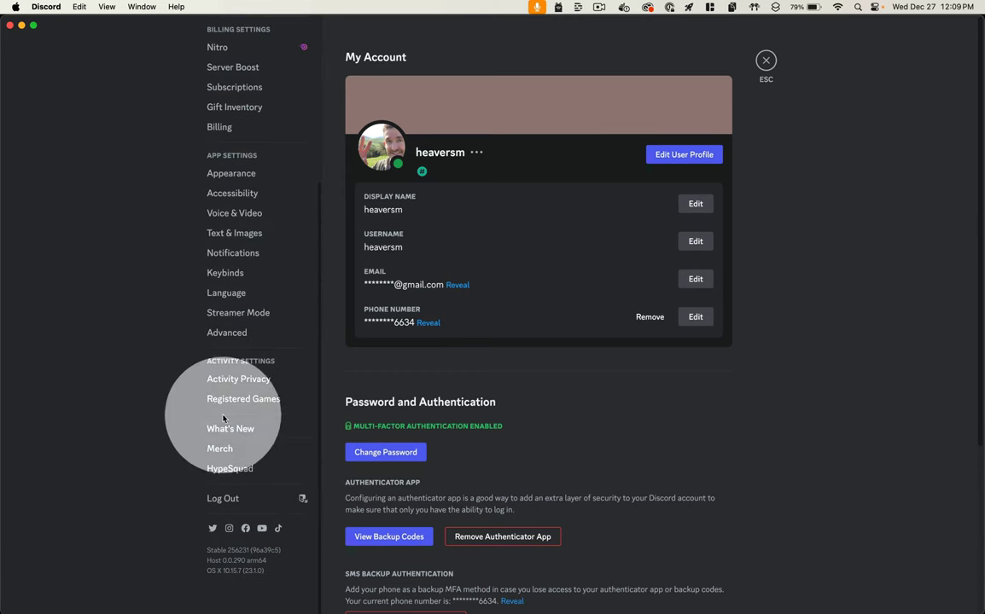
left_click(227, 335)
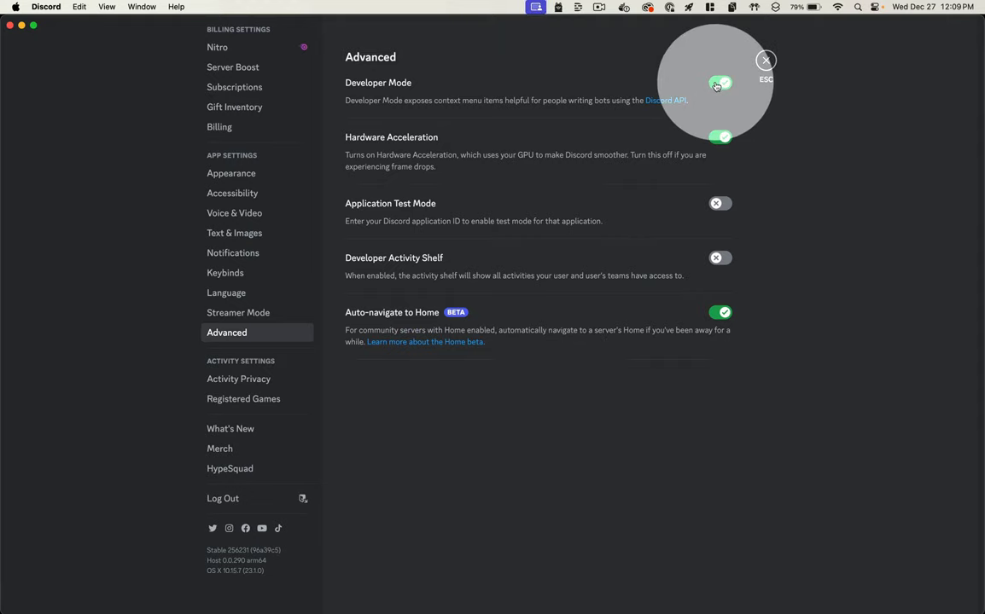
left_click(766, 62)
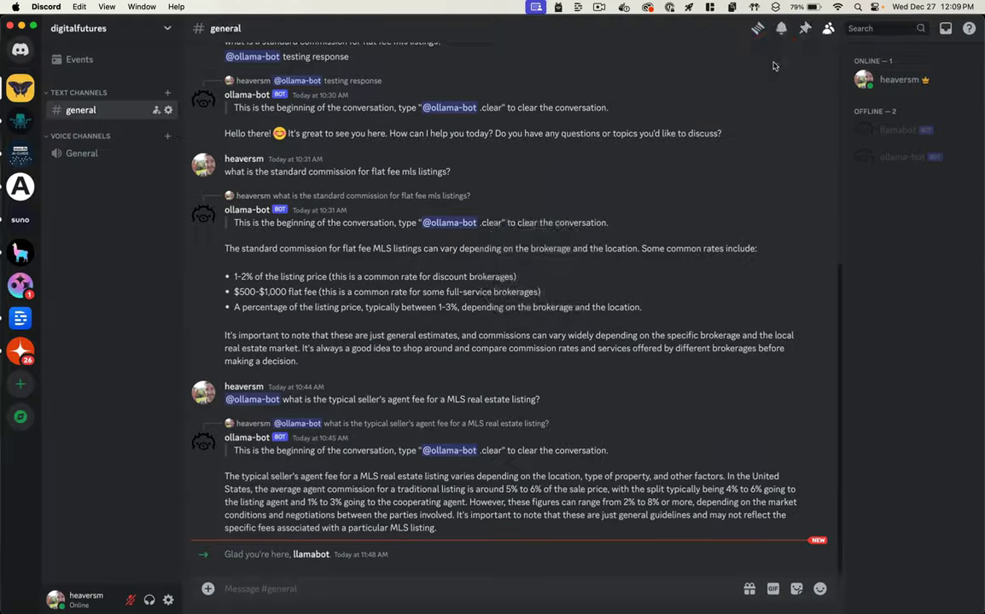
Step: Copy the ID of the general text channel in Discord and replace the placeholder CHANNELS value in .env with it
right_click(66, 113)
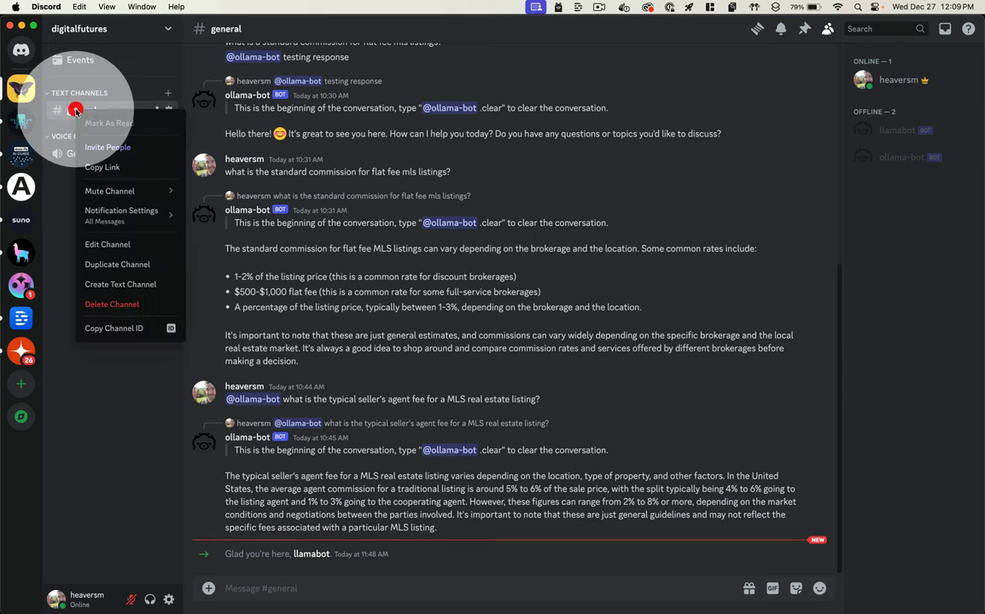
left_click(119, 331)
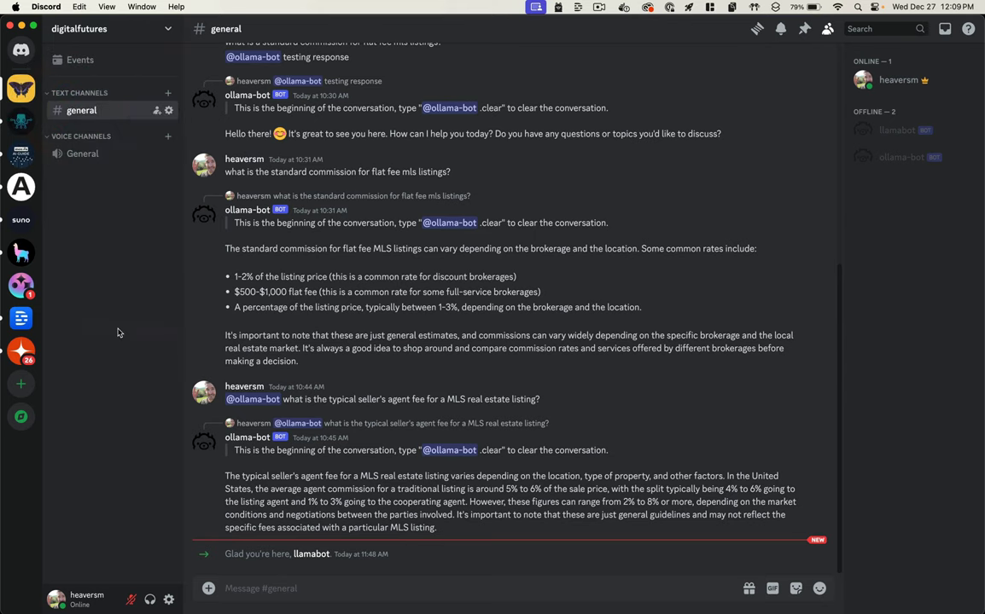
key("super+Tab")
left_click_drag(347, 197, 253, 198)
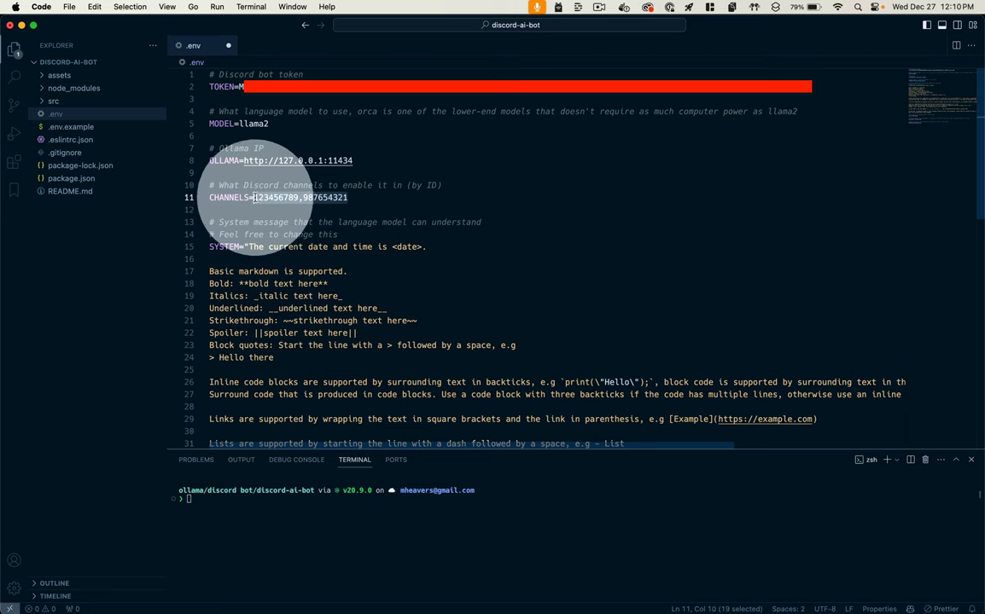
key("super+v")
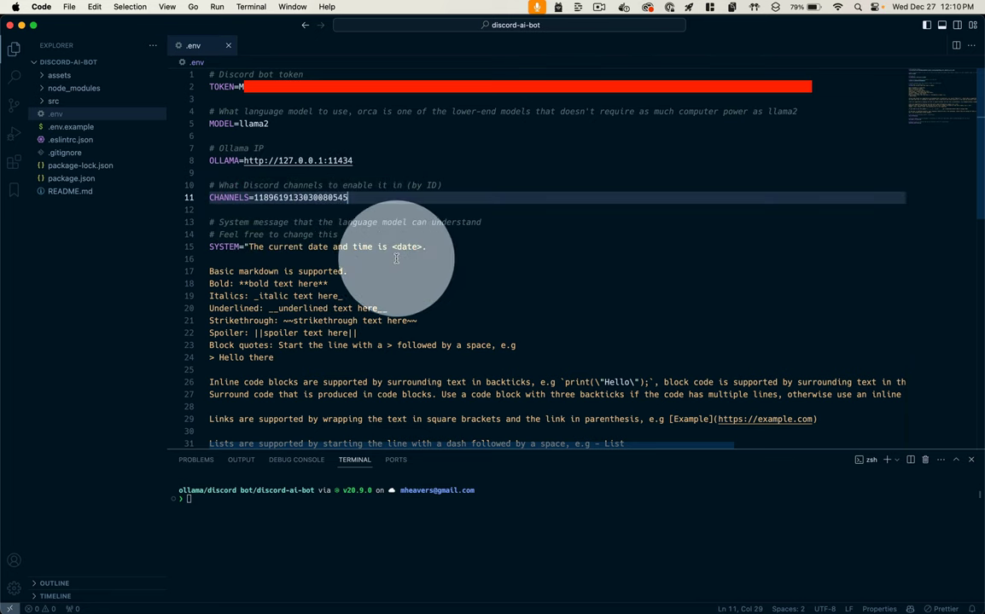
scroll(384, 230, "down", 15)
scroll(397, 258, "up", 6)
scroll(397, 259, "up", 2)
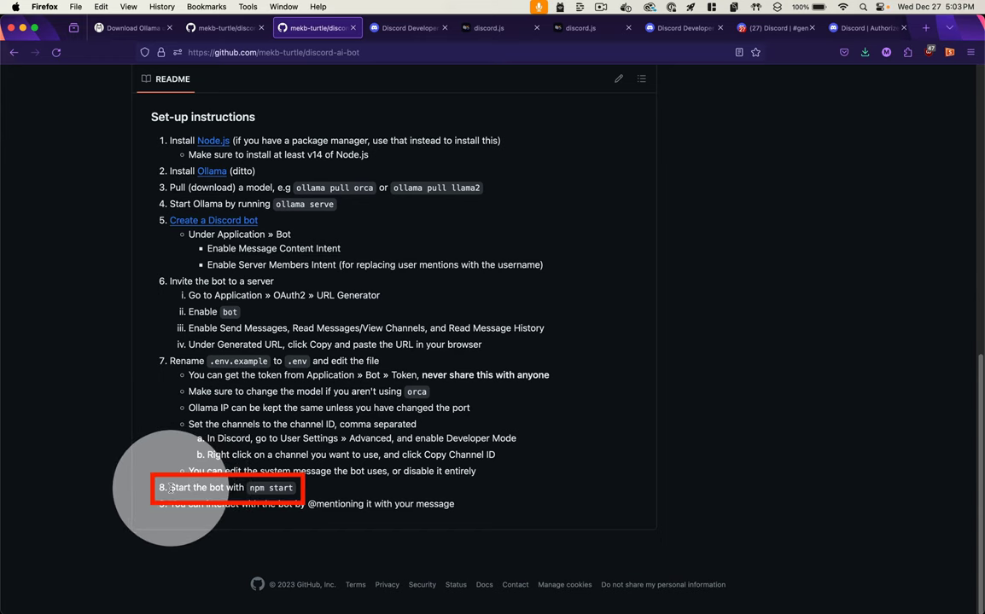
Step: Install the project's dependencies by running npm i in the Visual Studio Code terminal
key("super+Tab")
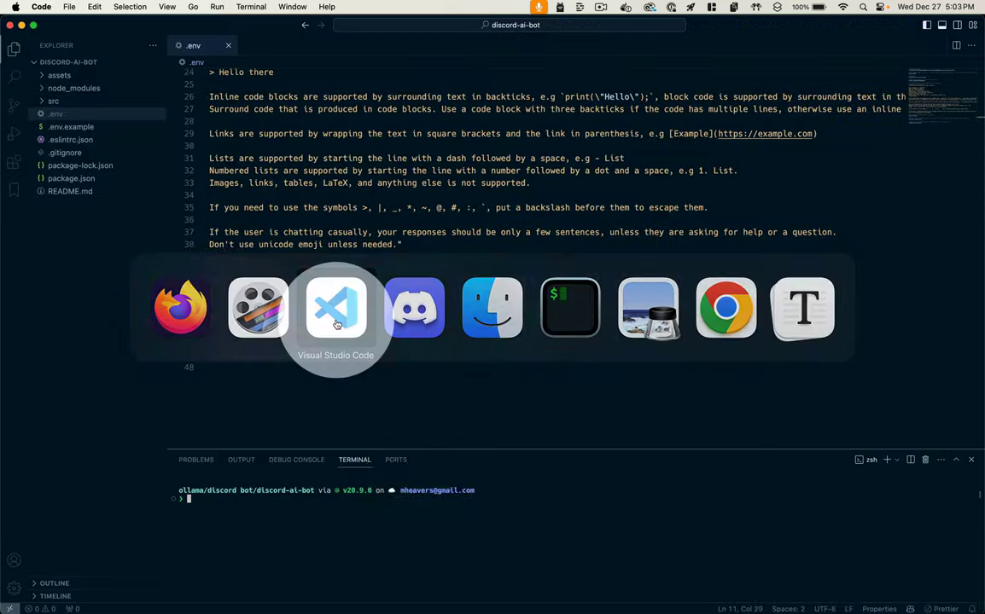
left_click(382, 478)
type("n")
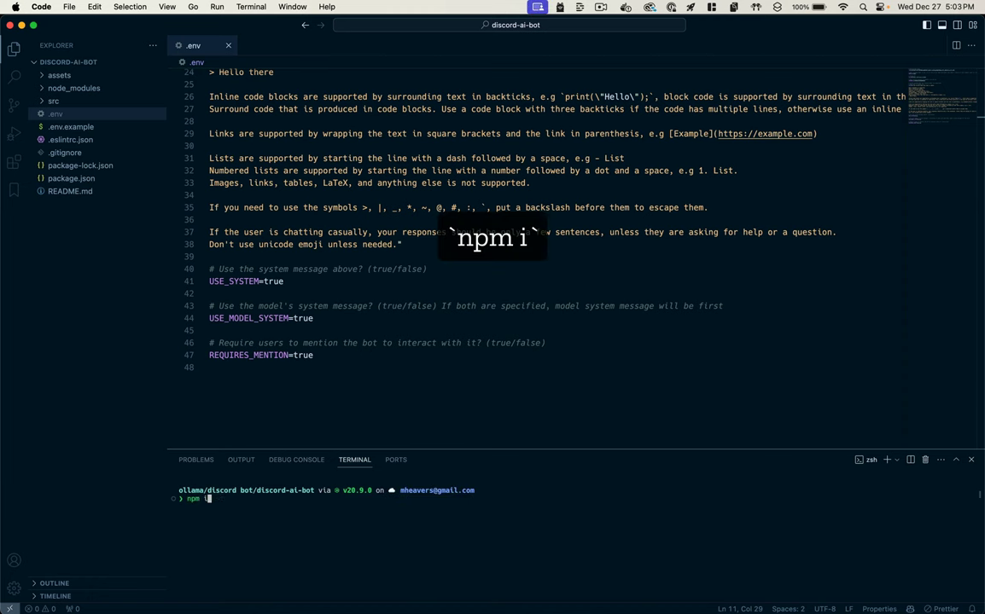
type("pm i")
key("Return")
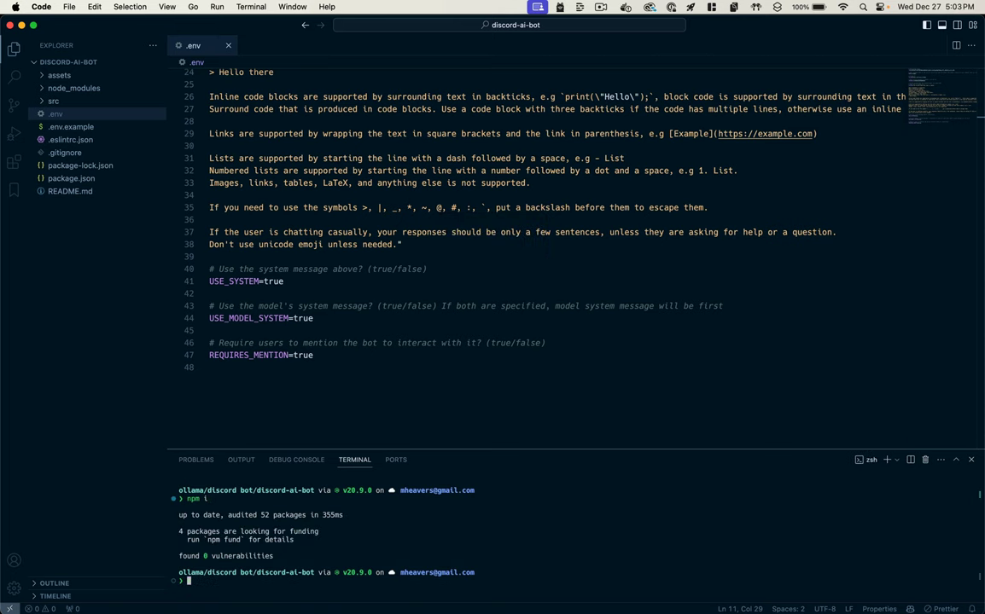
Step: Examine the discord.js dependency in package.json and look at the discord.js pages in the browser
left_click(76, 179)
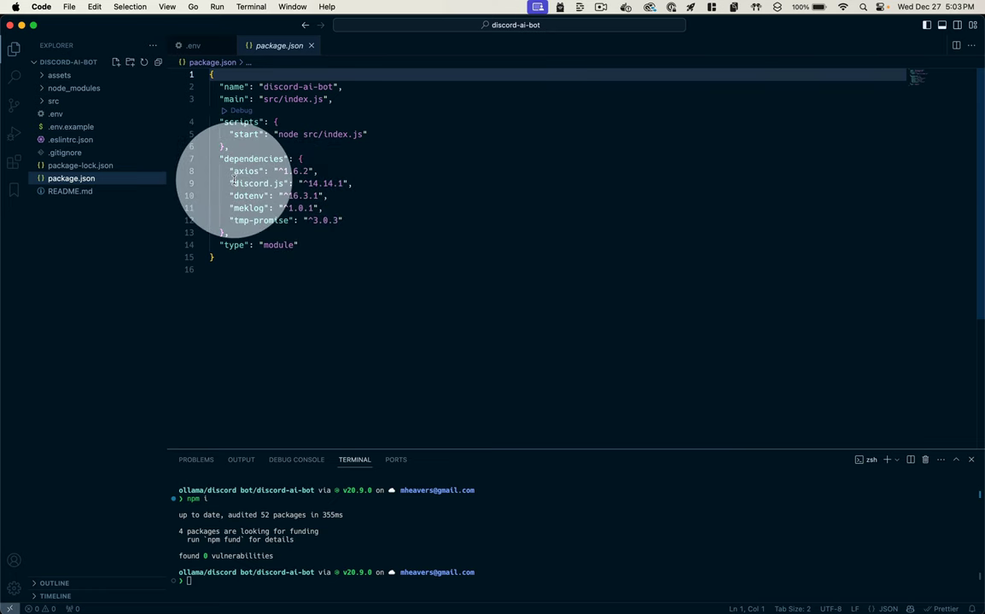
left_click(233, 184)
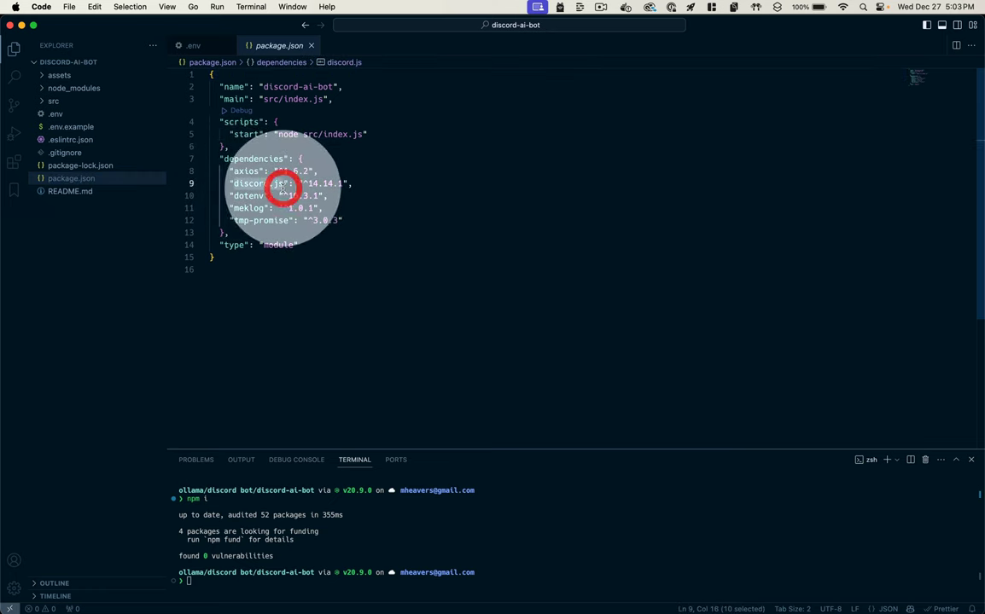
key("super+Tab")
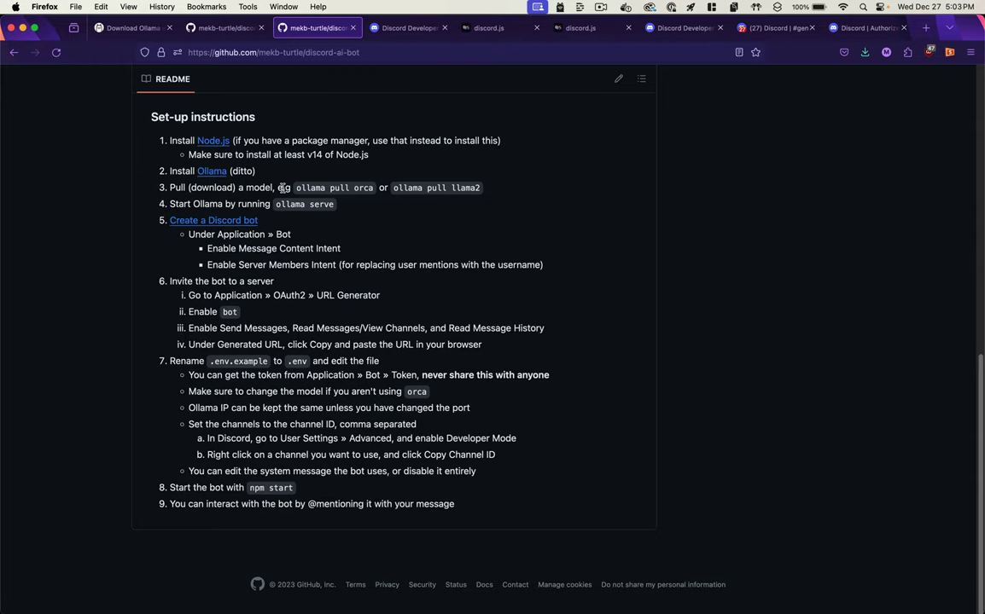
left_click(501, 30)
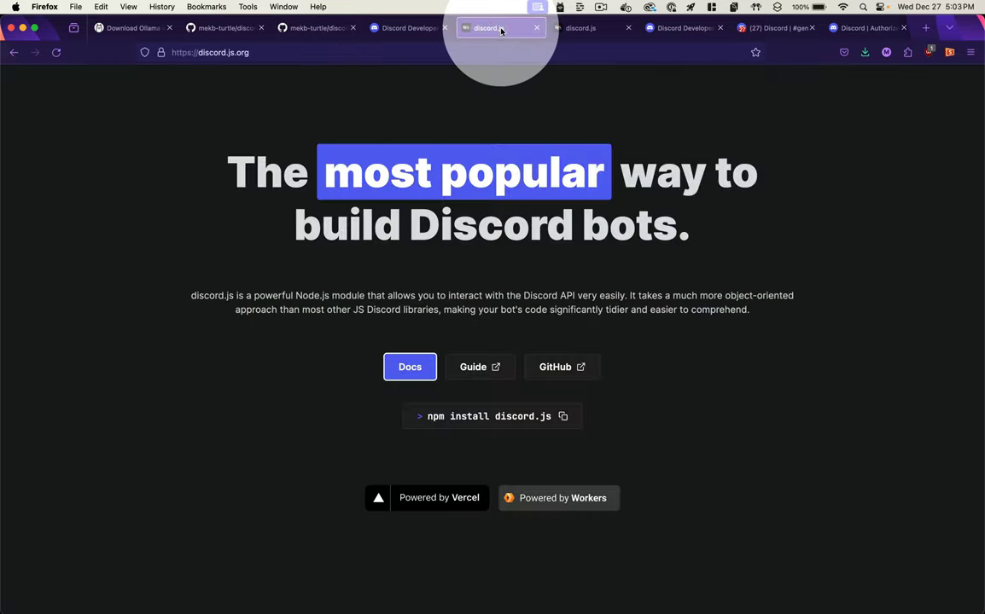
left_click(577, 30)
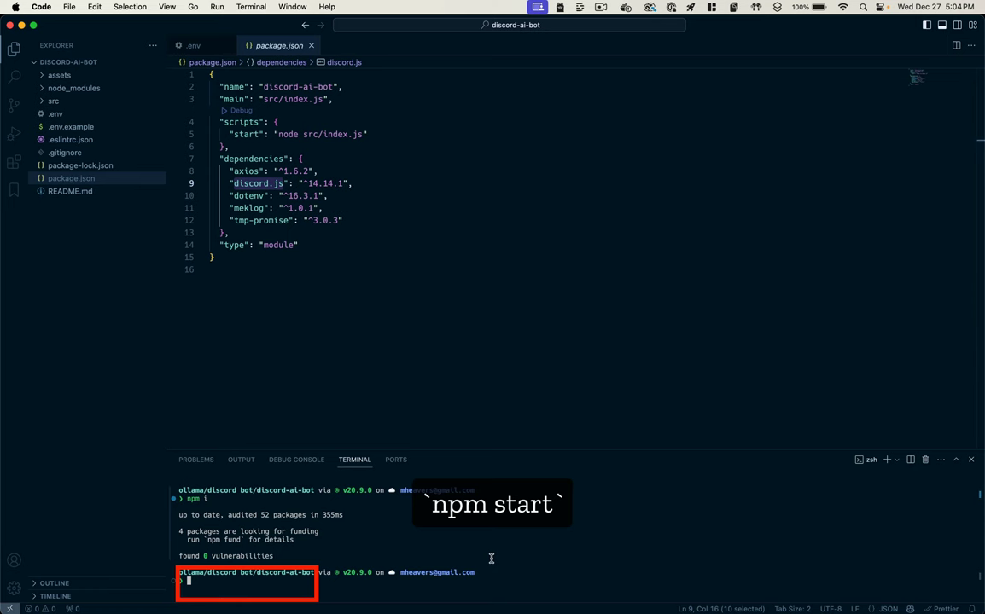
Step: Start the bot by running npm start in the project's Visual Studio Code terminal
type("npm start")
key("Return")
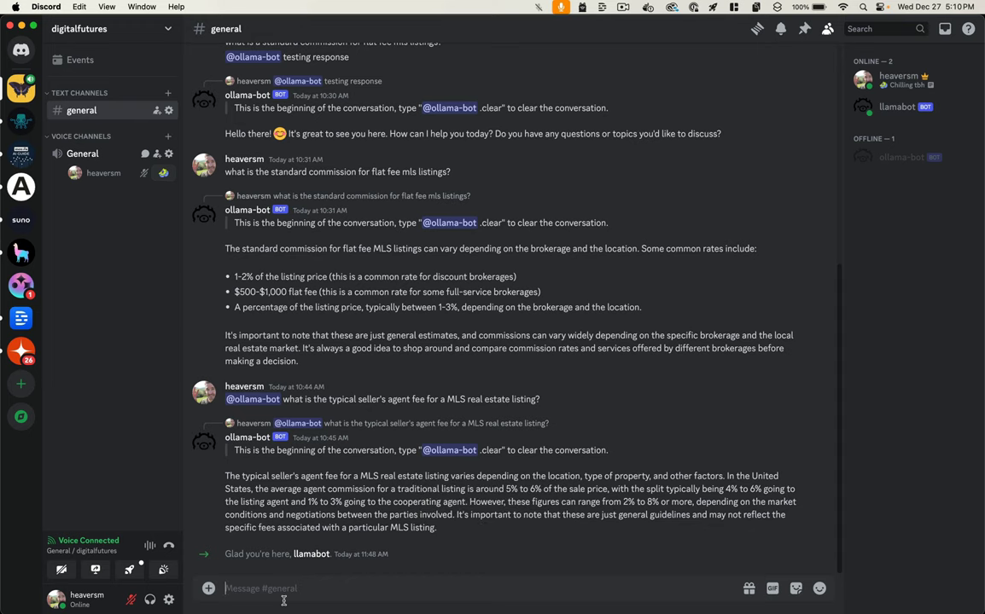
left_click(298, 588)
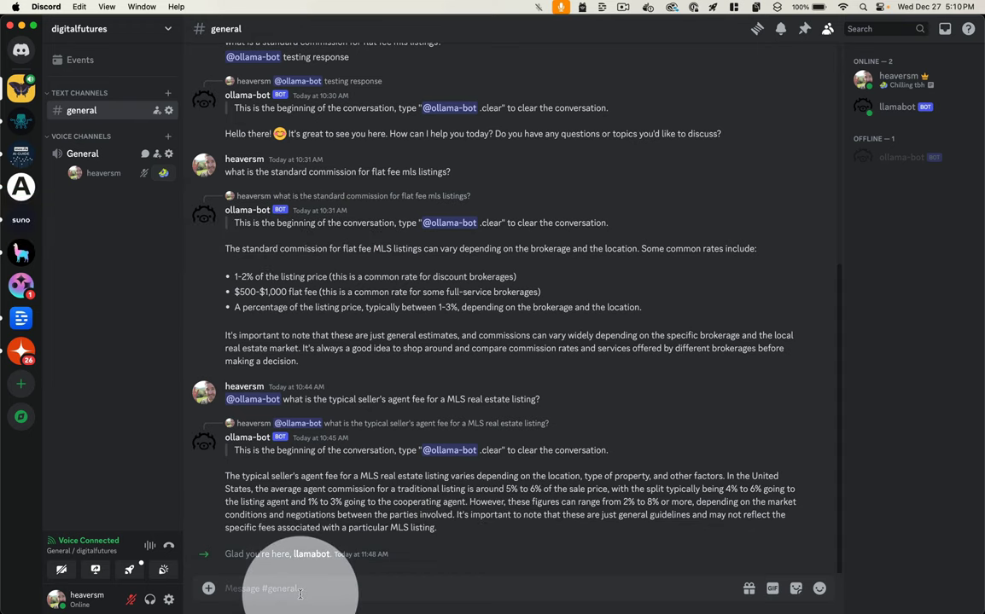
type("@llama")
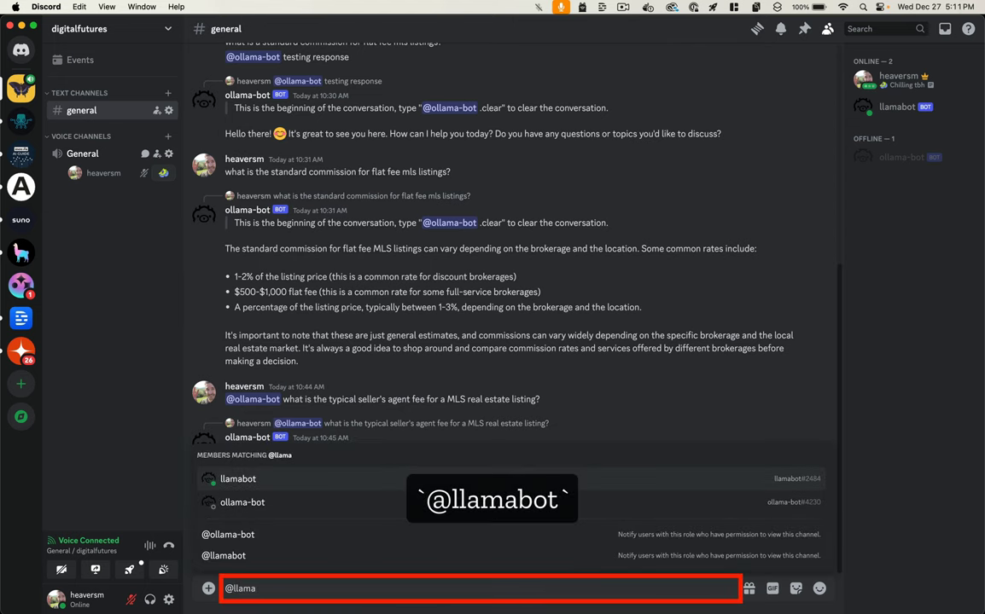
key("Tab")
type("what is the downpayment")
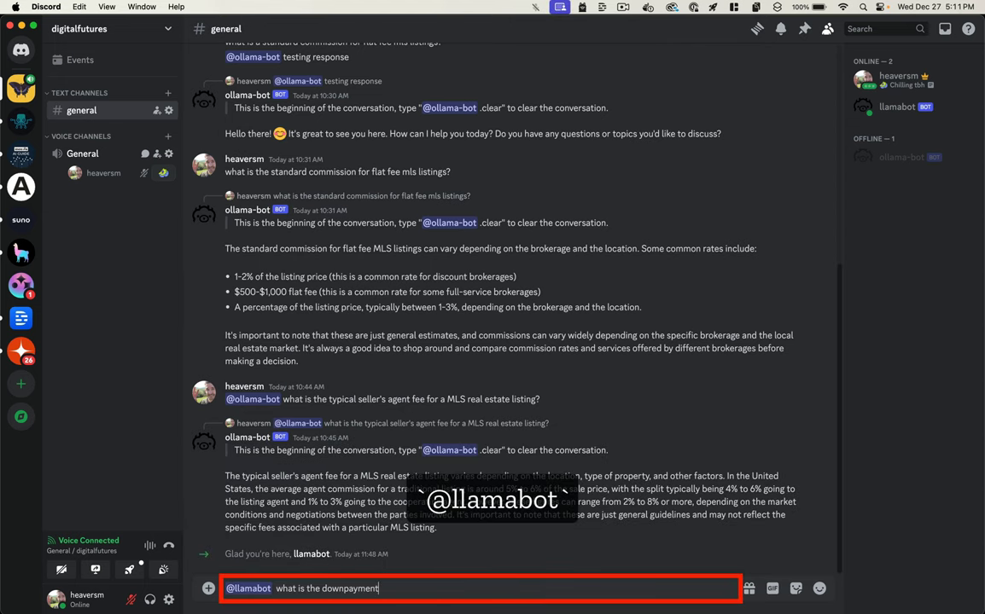
type(" I need to avoid PMI insurance when buying a new home in Colorado?")
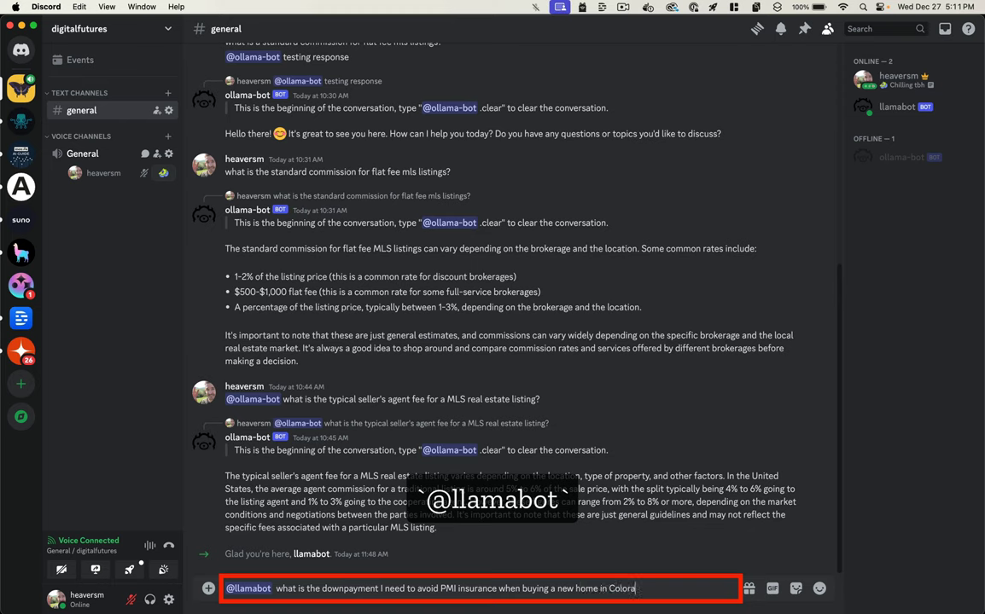
key("Return")
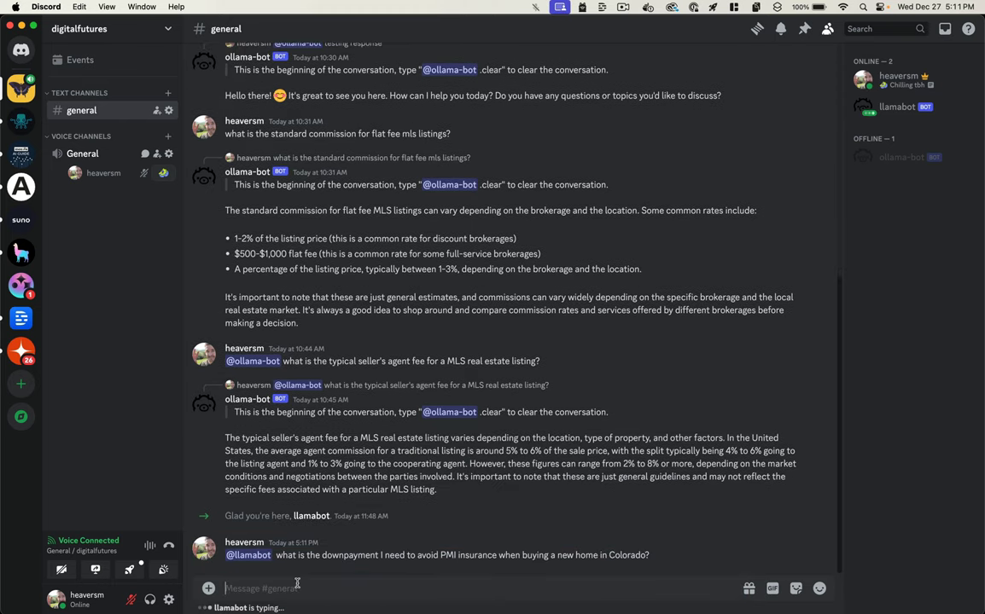
Step: Check the bot's terminal log in Visual Studio Code for the sent question and return to Discord
key("super+Tab")
left_click(428, 320)
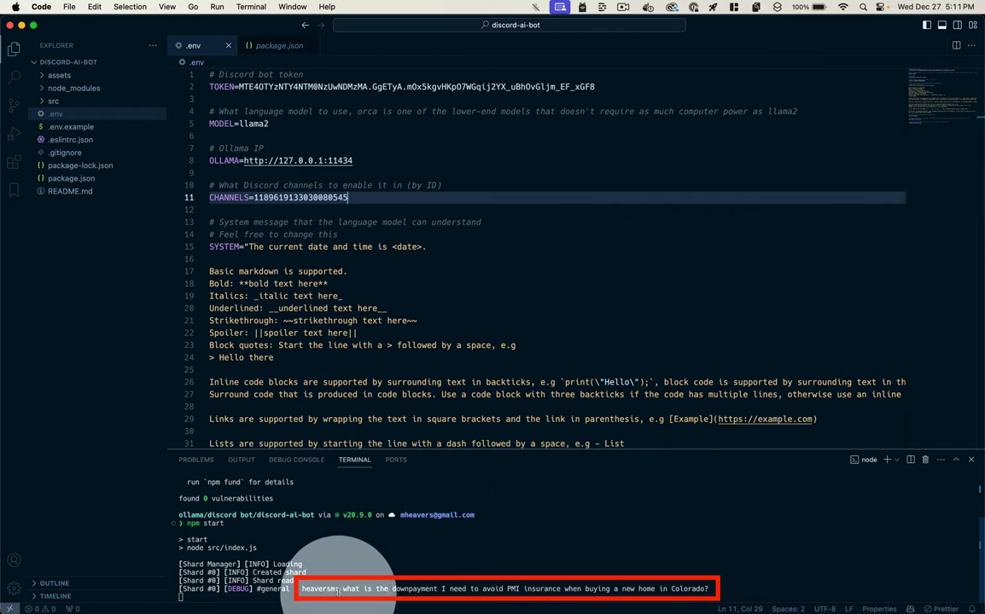
key("super+Tab")
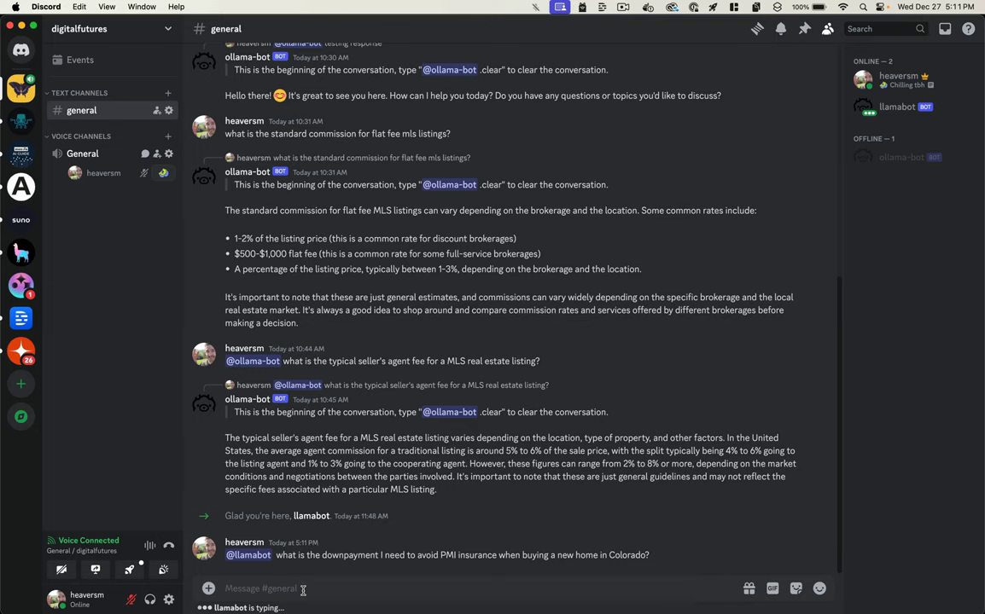